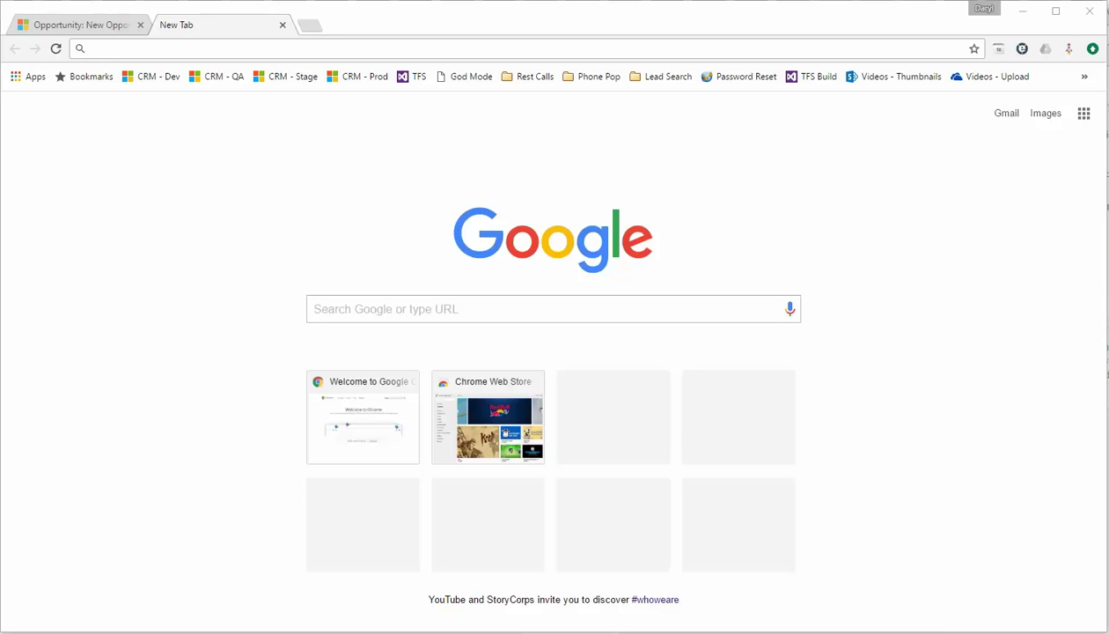
Search Google for 'level up CRM'.
left_click(291, 50)
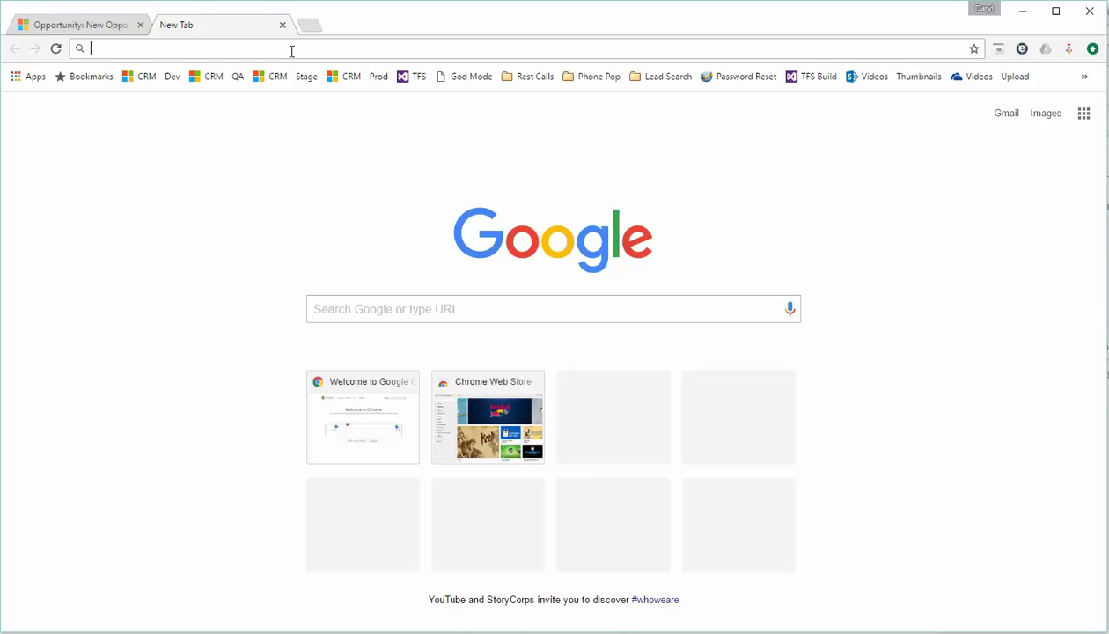
type("l")
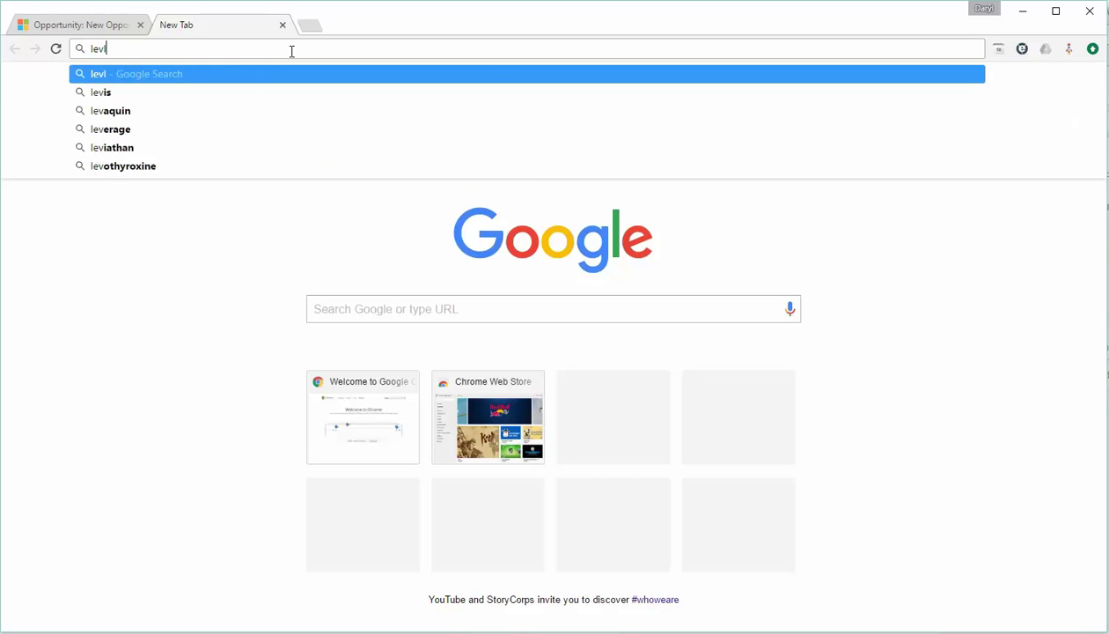
key("BackSpace")
type("el up CRM")
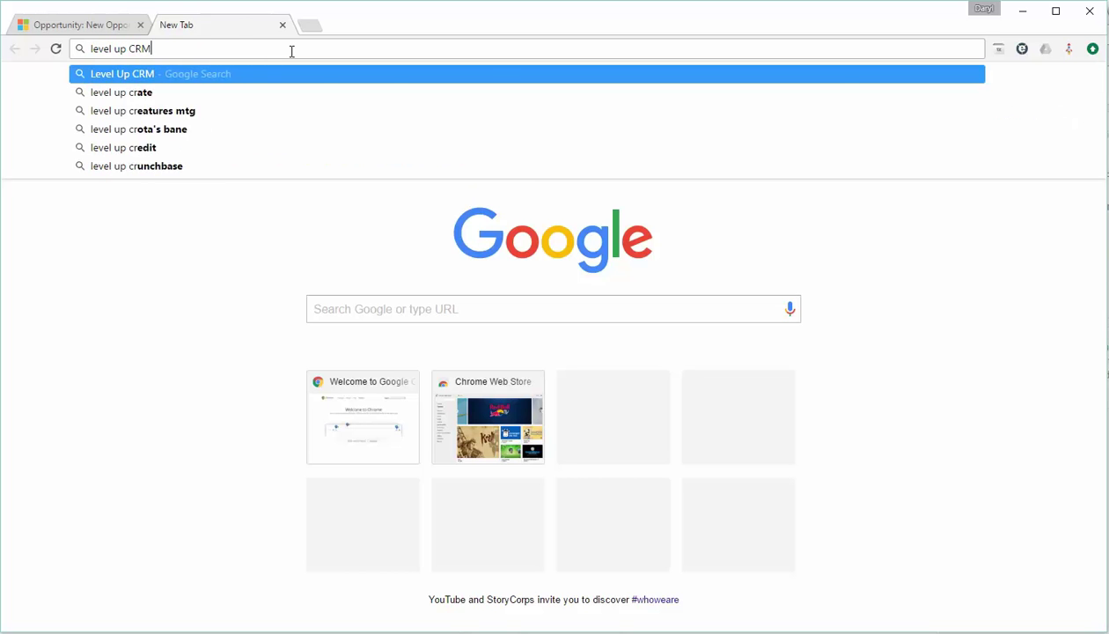
key("Return")
Show the Level up for Dynamics CRM extension's panel from its toolbar icon.
scroll(249, 339, "down", 3)
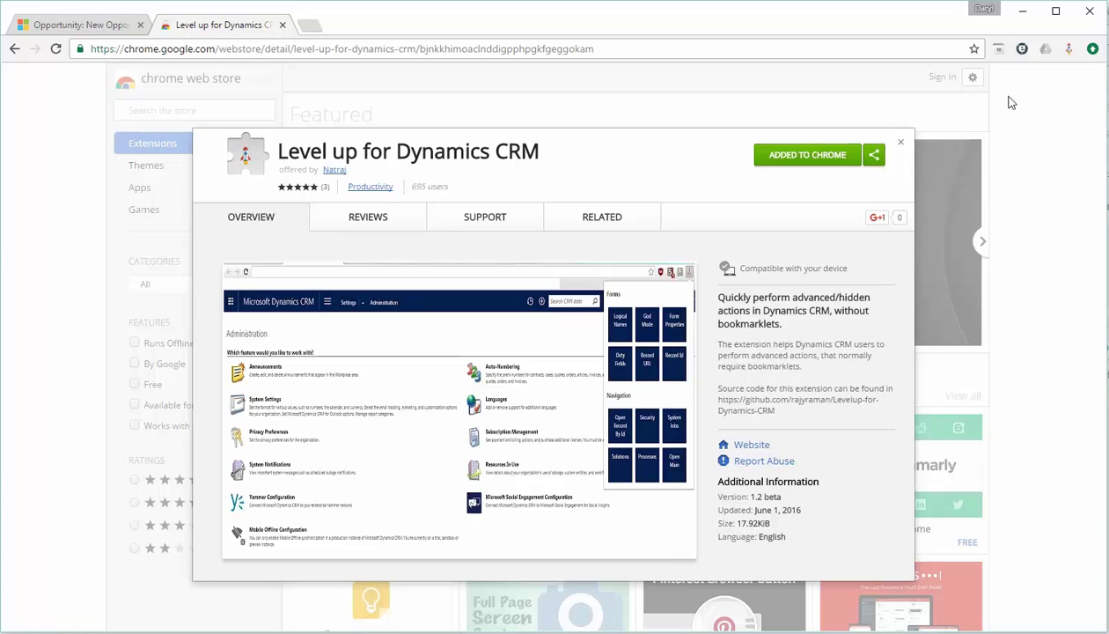
left_click(1068, 49)
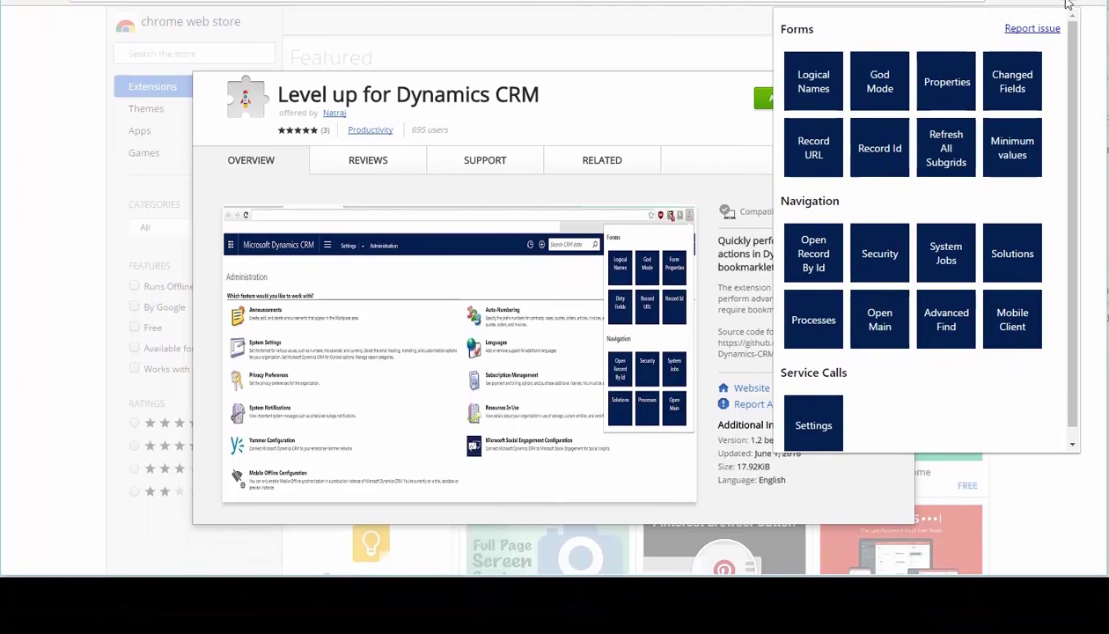
Close the extension panel and start a blank New Opportunity form.
left_click(1069, 8)
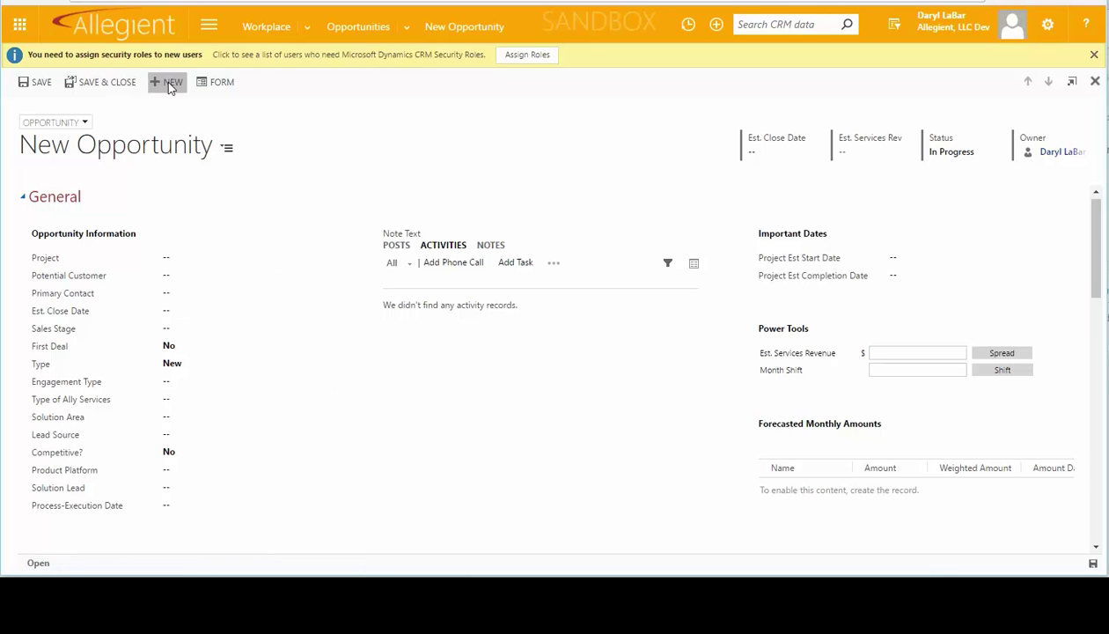
scroll(317, 262, "down", 4)
scroll(299, 257, "up", 4)
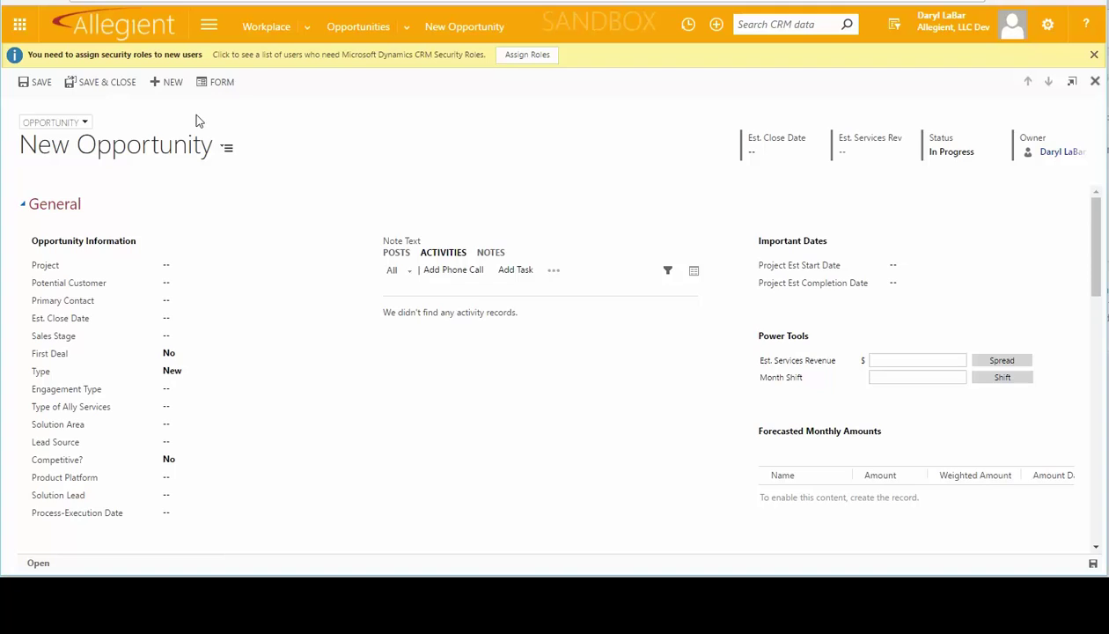
left_click(167, 82)
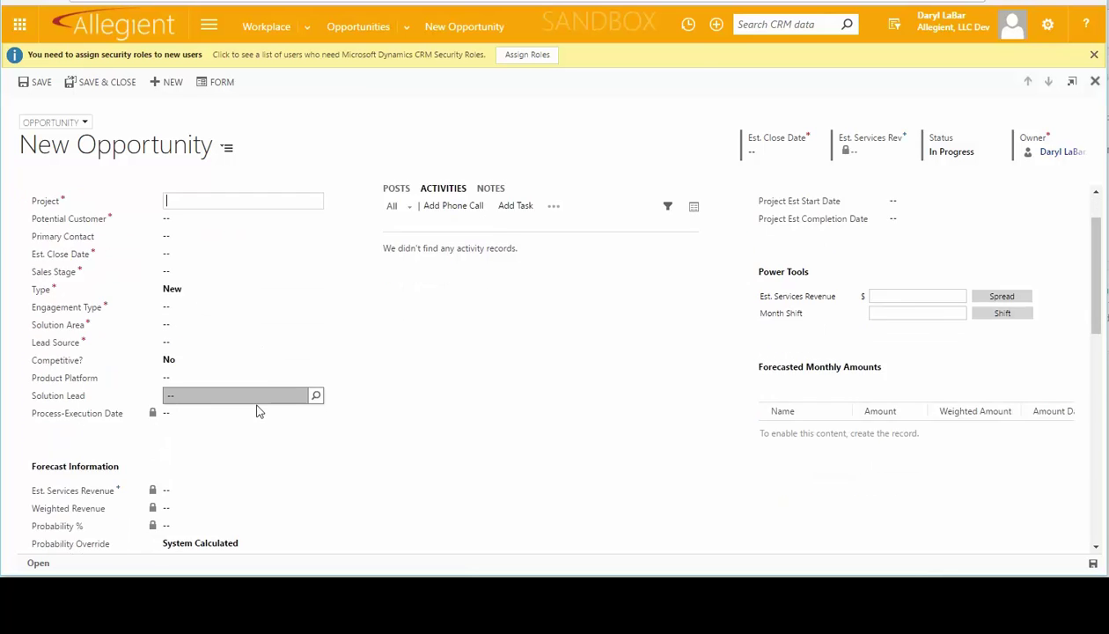
scroll(264, 397, "down", 3)
scroll(304, 366, "down", 6)
scroll(290, 440, "up", 10)
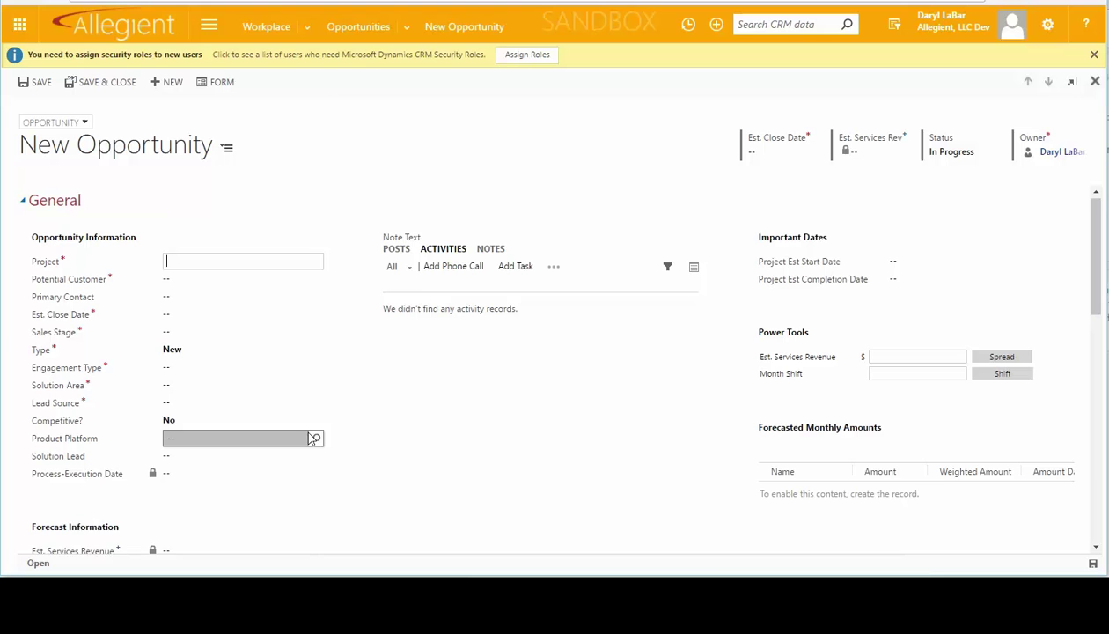
Fill required opportunity fields with Level up's Minimum values, e.g. Project 'string', Sales Stage Lead.
left_click(1075, 3)
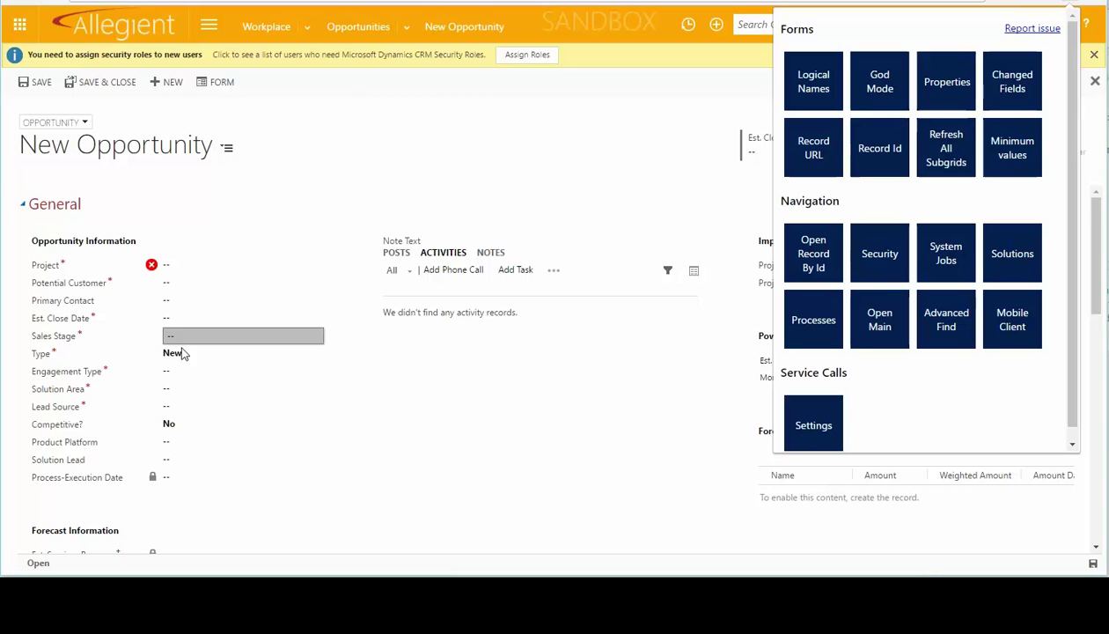
left_click(1030, 153)
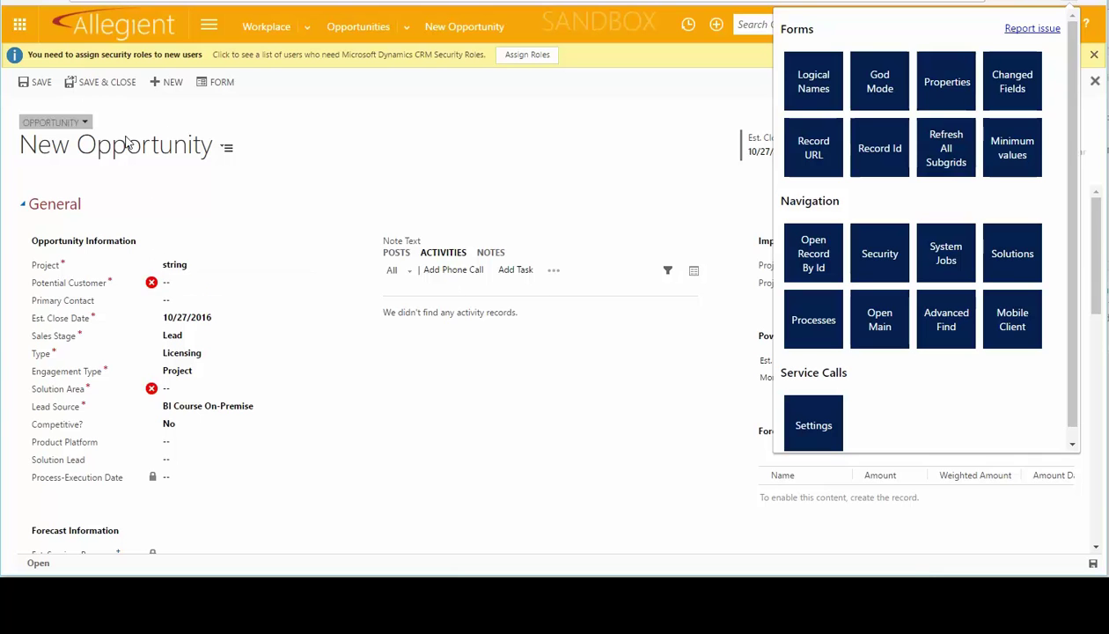
Display logical names such as name, customerid and allgnt_firstdeal beside the opportunity fields.
left_click(817, 86)
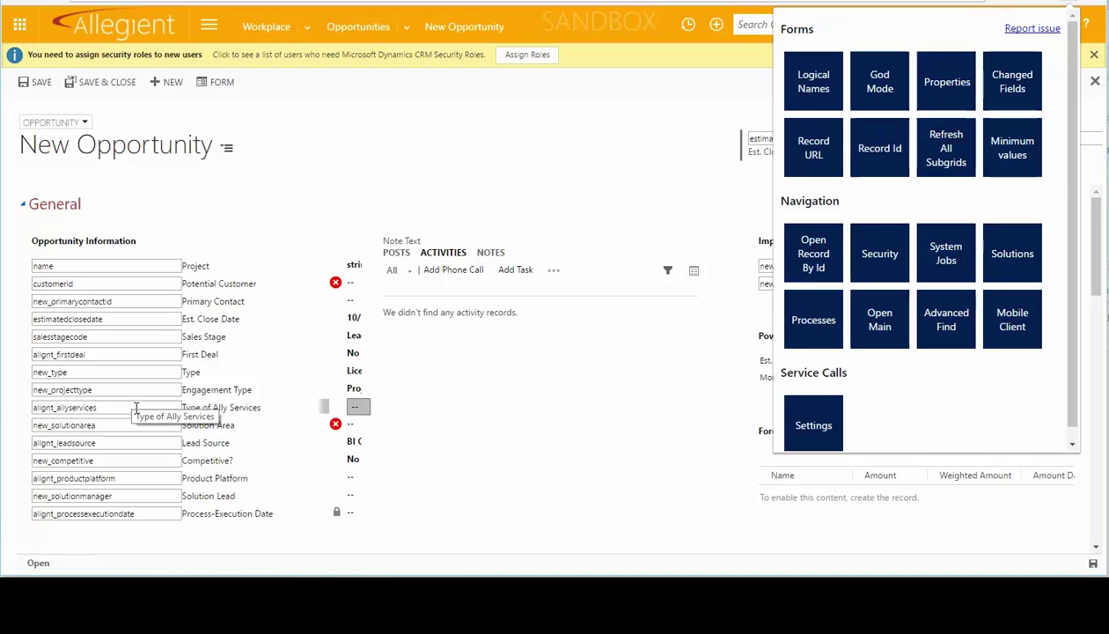
left_click_drag(141, 354, 31, 354)
left_click(105, 352)
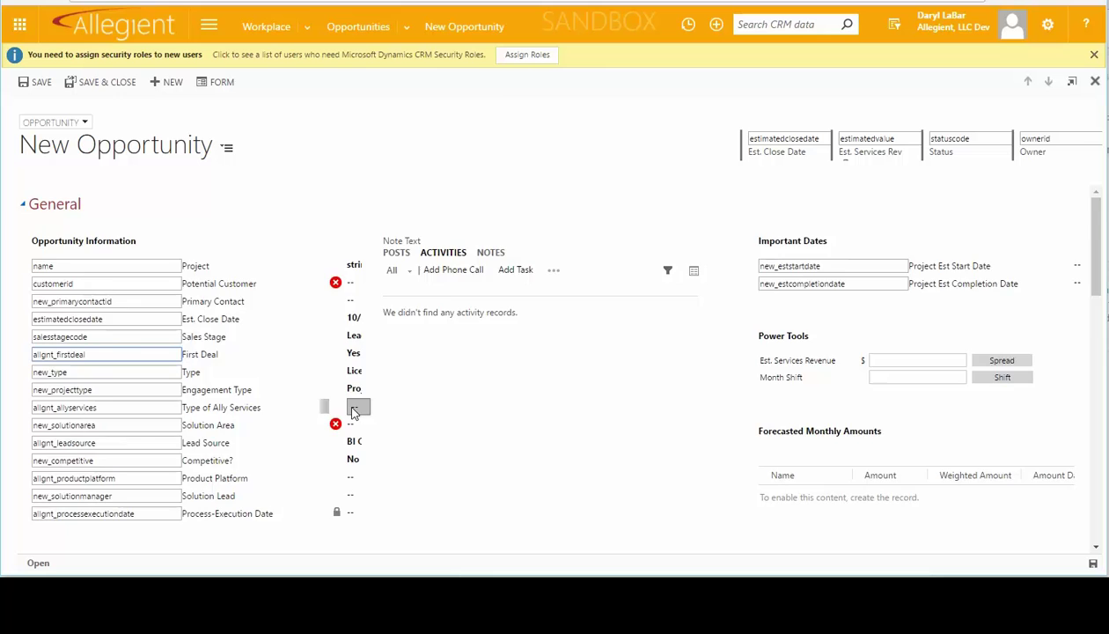
scroll(253, 350, "down", 3)
scroll(254, 351, "up", 3)
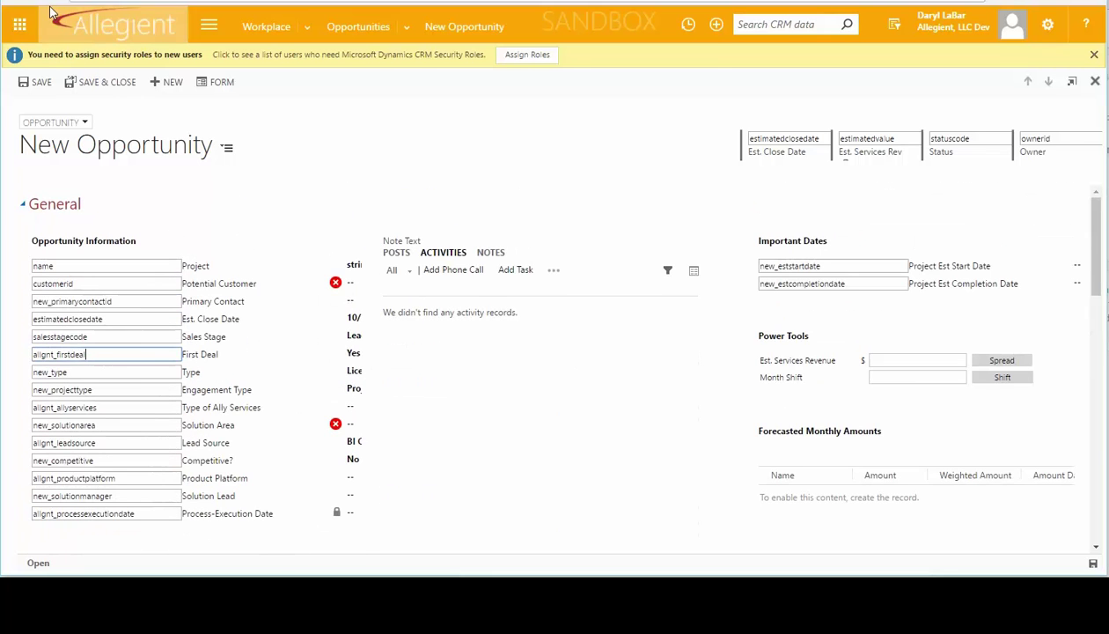
Reload the opportunity form to clear logical names and values, then reopen the Level up panel.
key("F5")
left_click(563, 98)
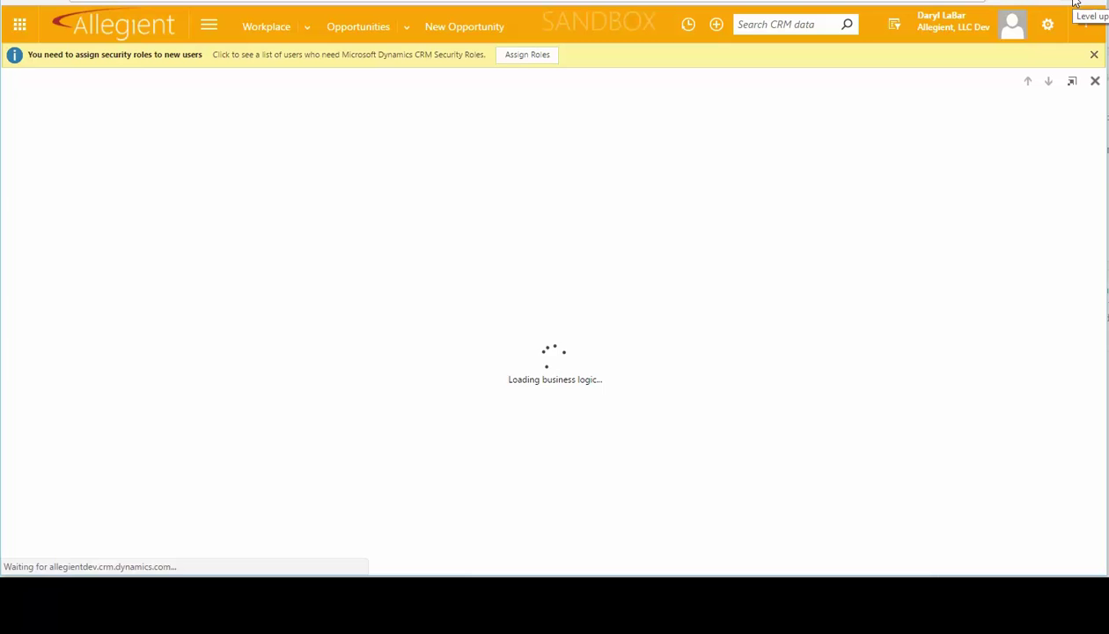
left_click(1074, 2)
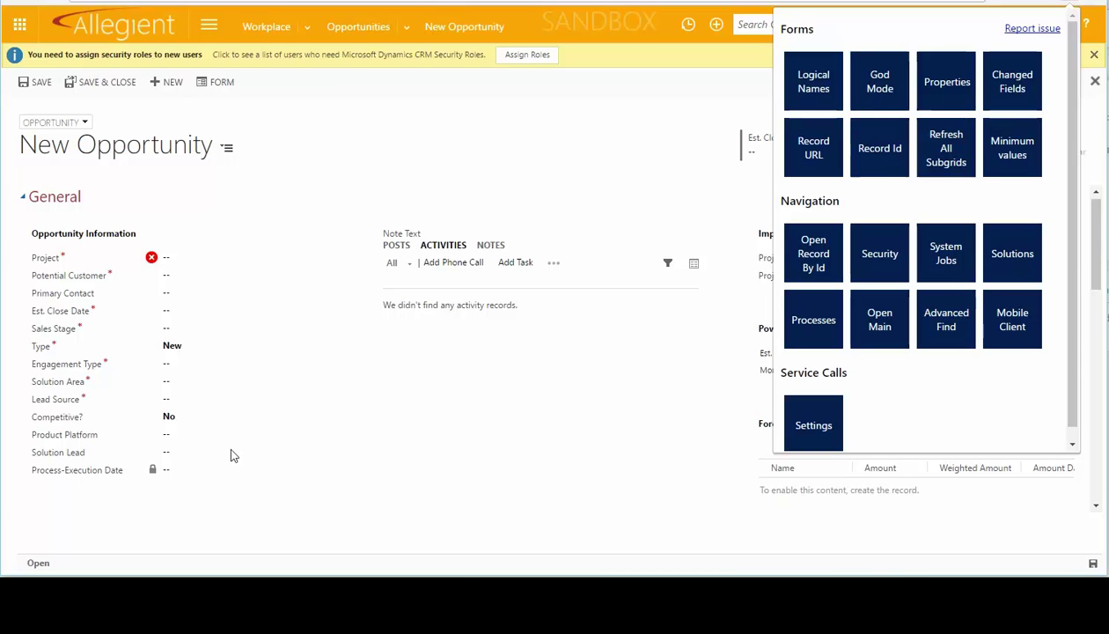
scroll(314, 448, "down", 5)
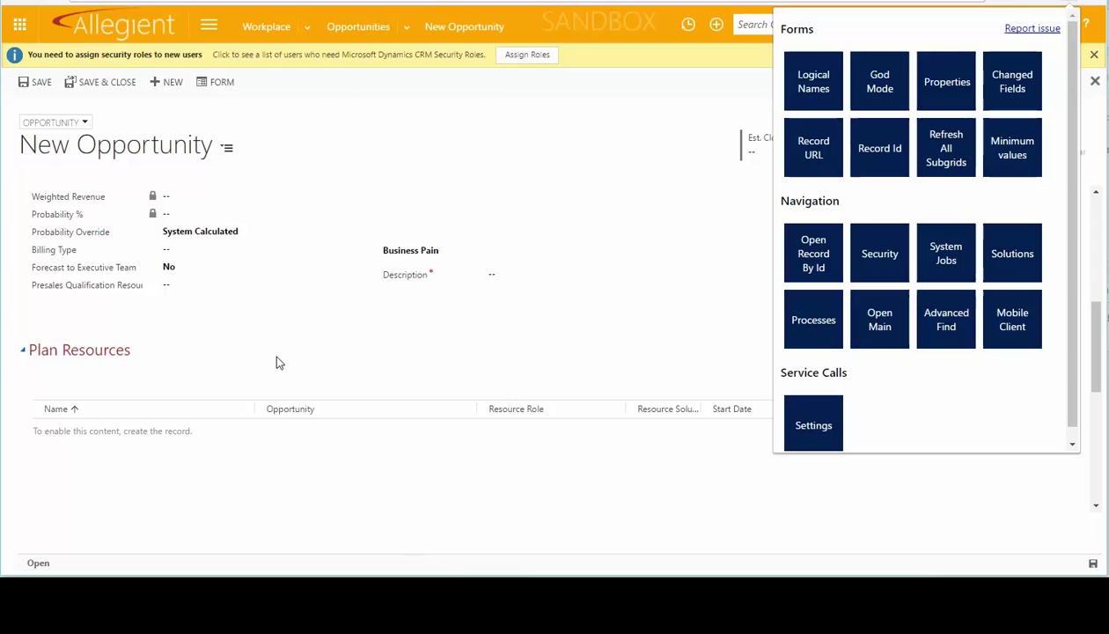
scroll(277, 362, "up", 1)
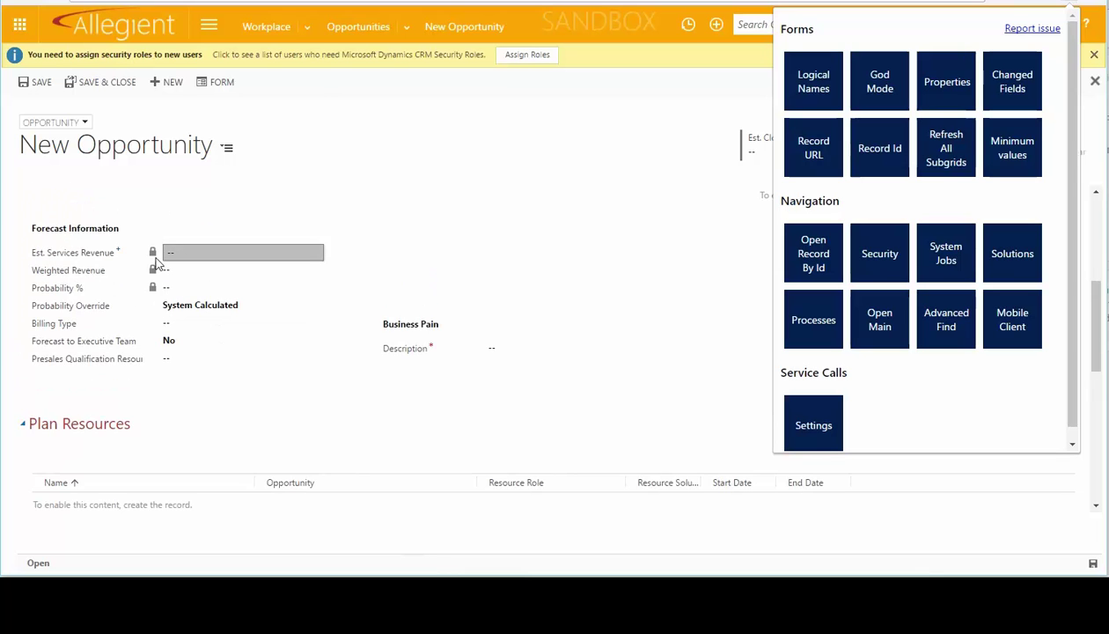
scroll(198, 347, "up", 4)
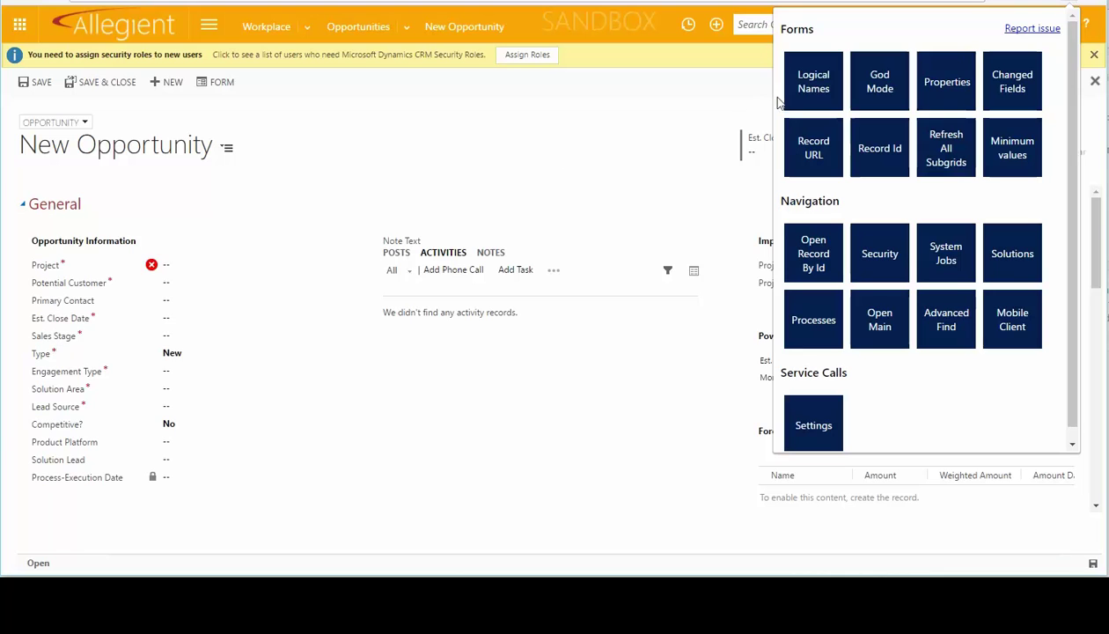
Apply God Mode to reveal hidden fields like First Deal and unlock all form fields.
left_click(880, 83)
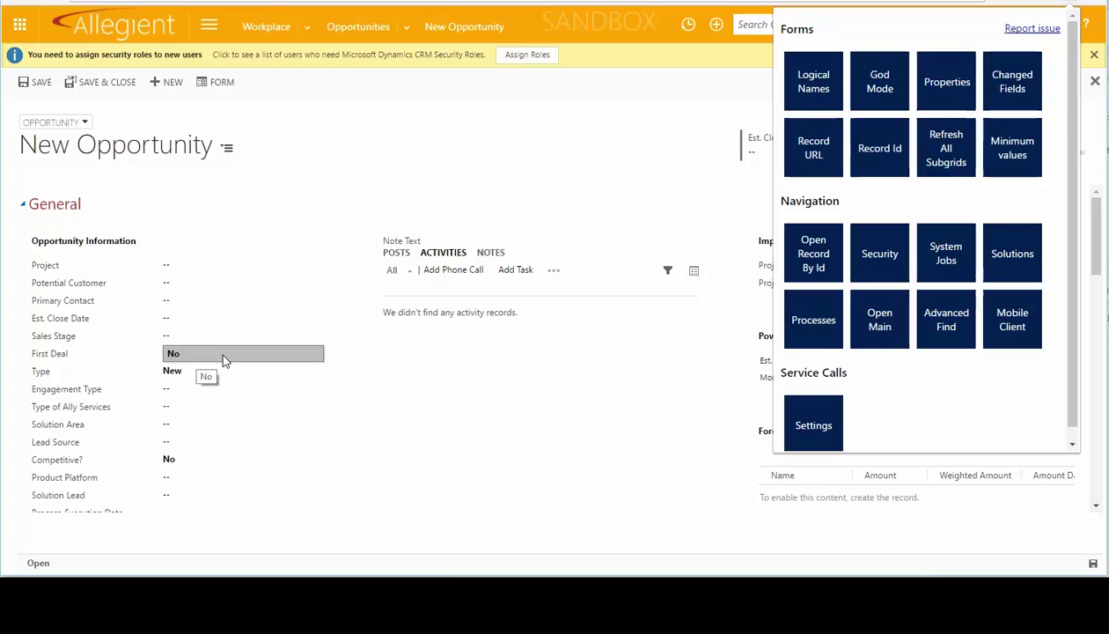
scroll(207, 352, "down", 3)
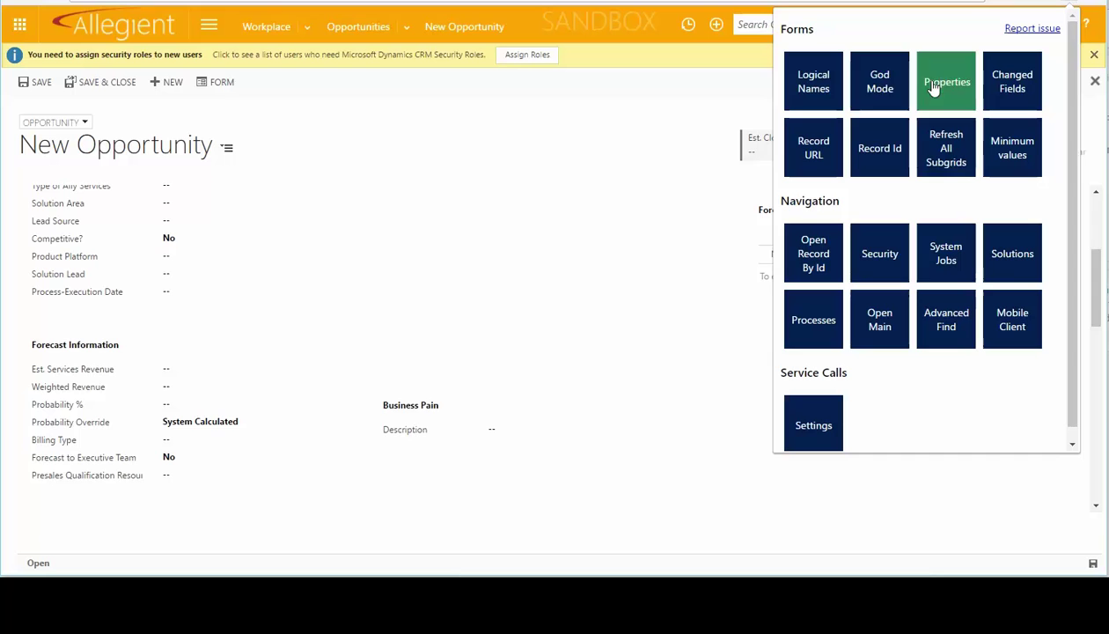
scroll(284, 287, "up", 5)
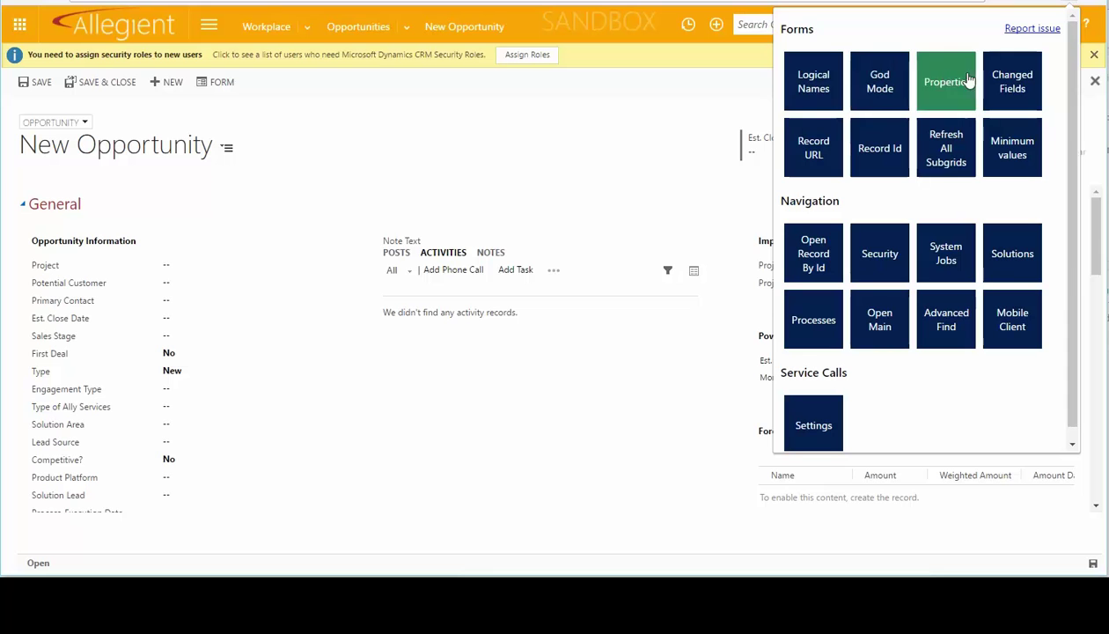
Open Test project name from Recent Records and view its dates and permissions in Properties.
left_click(941, 90)
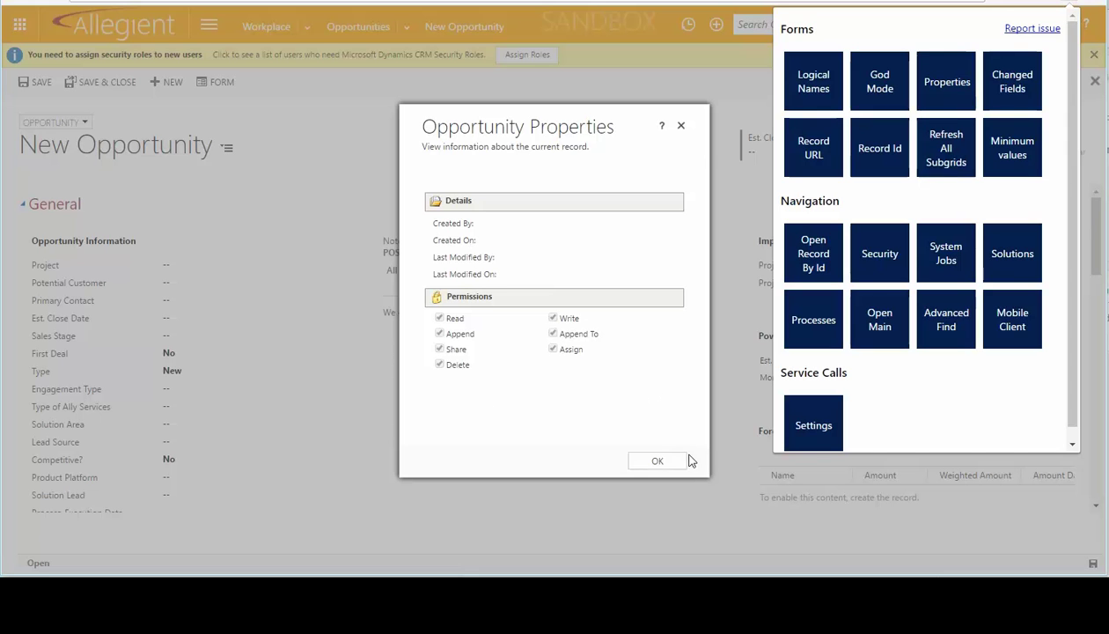
left_click(678, 127)
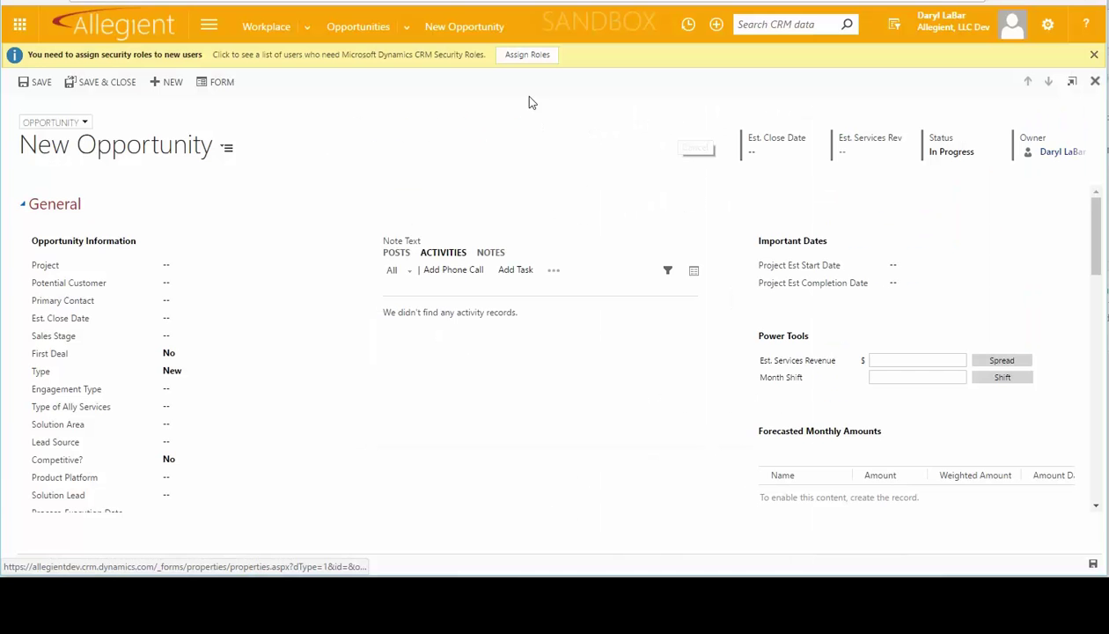
left_click(689, 24)
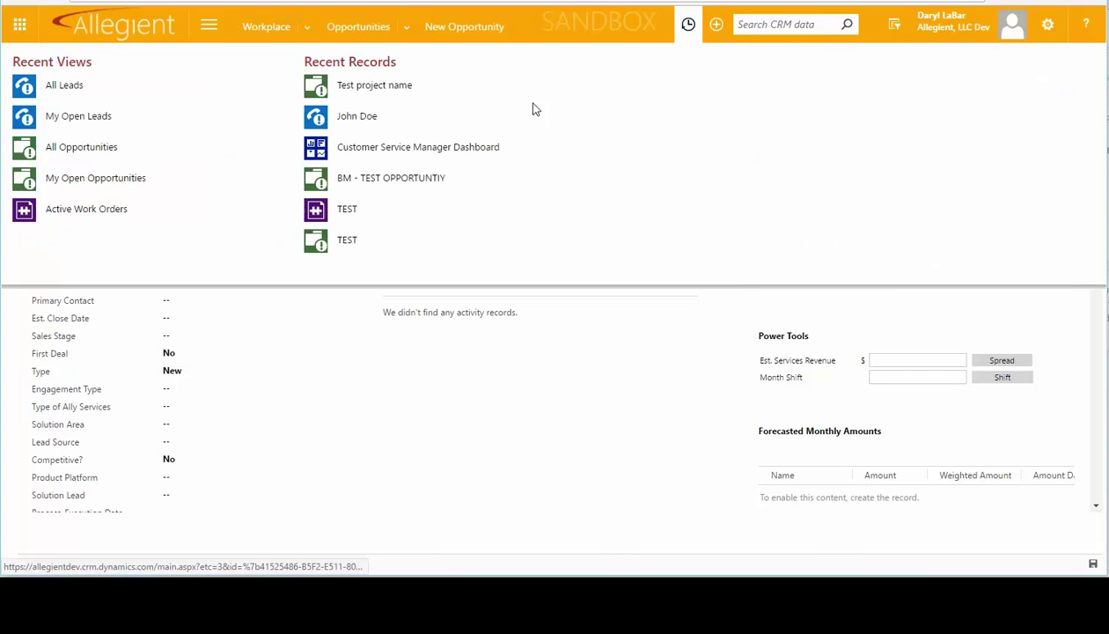
left_click(375, 93)
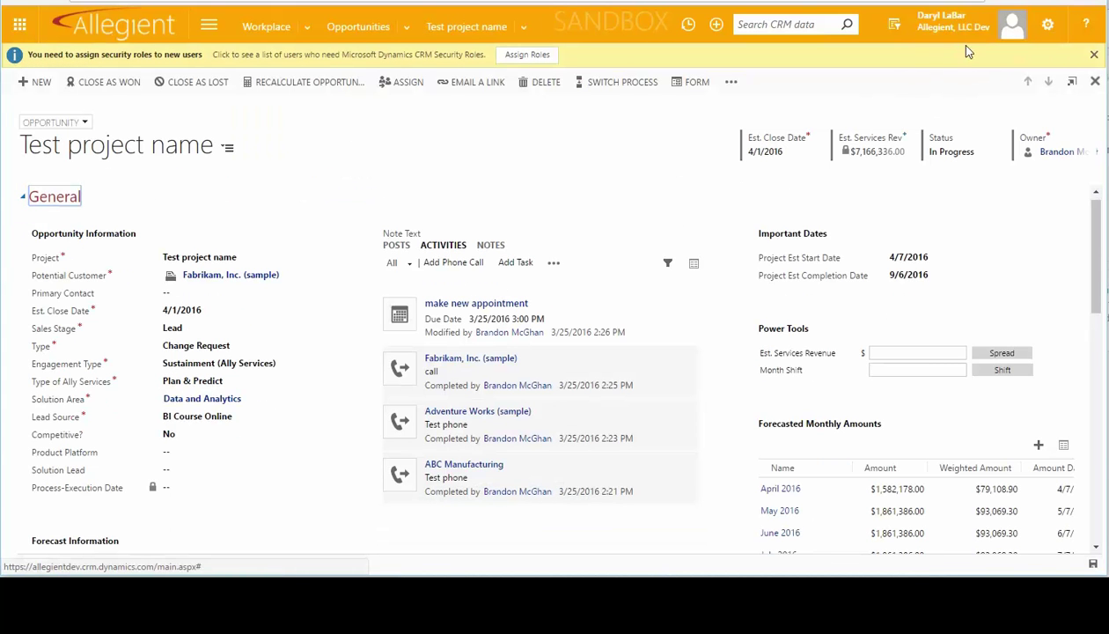
left_click(1072, 3)
left_click(950, 94)
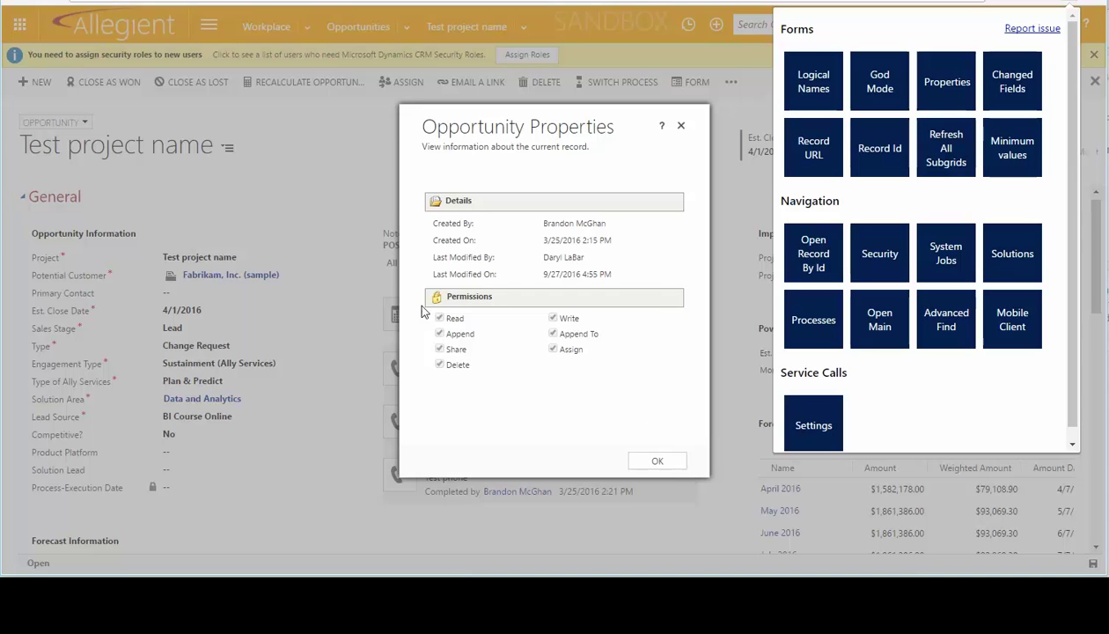
Choose a Primary Contact for the opportunity, cancelling the page reload prompt.
left_click(656, 458)
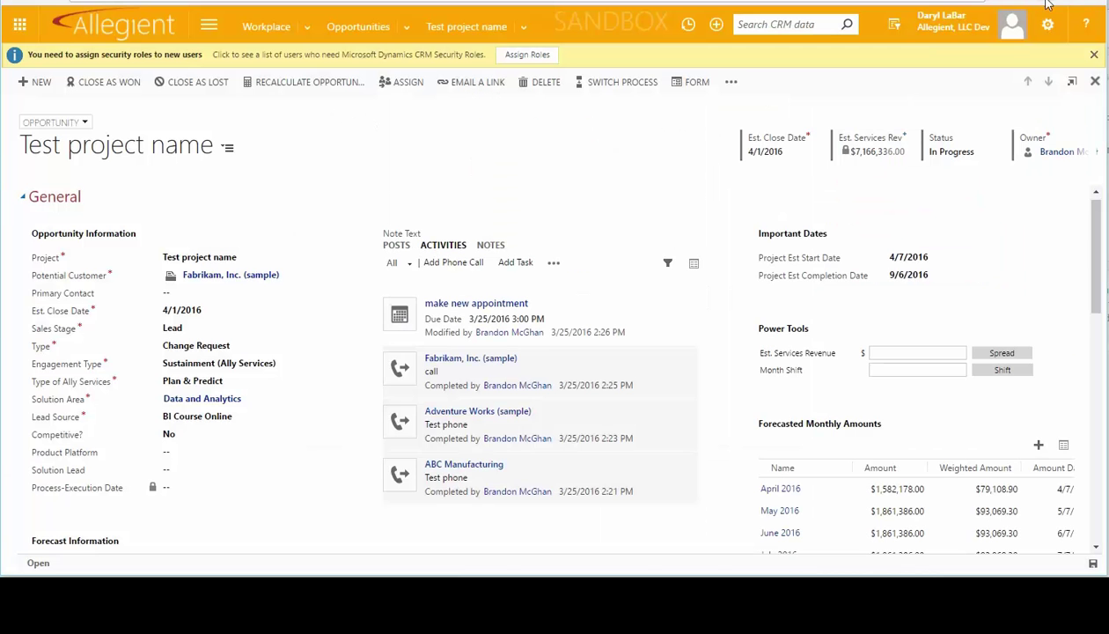
left_click(1074, 5)
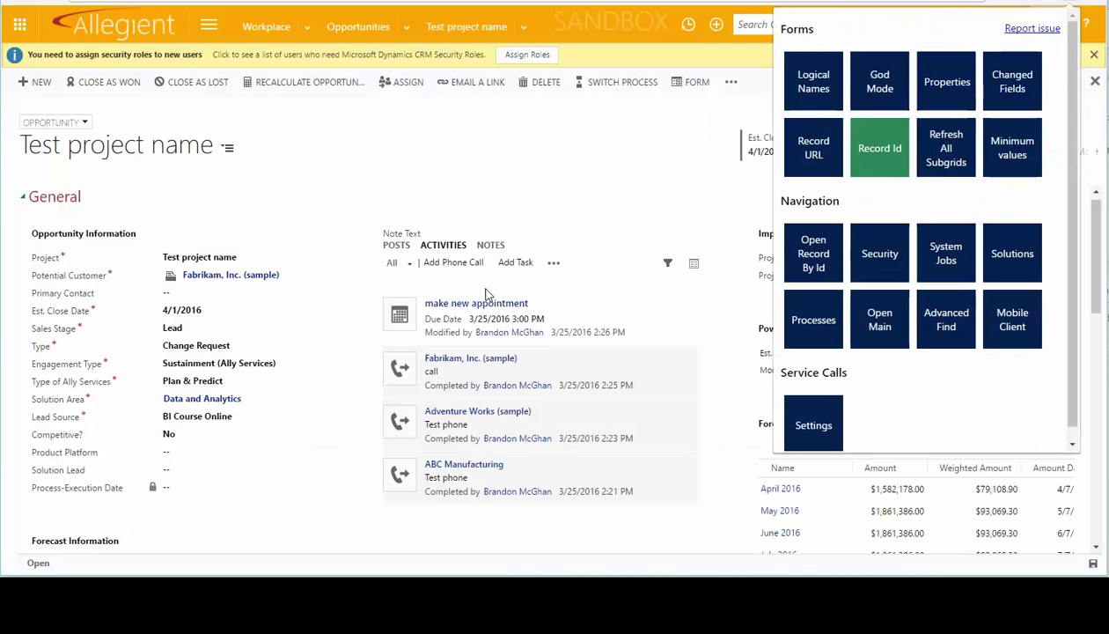
left_click(259, 308)
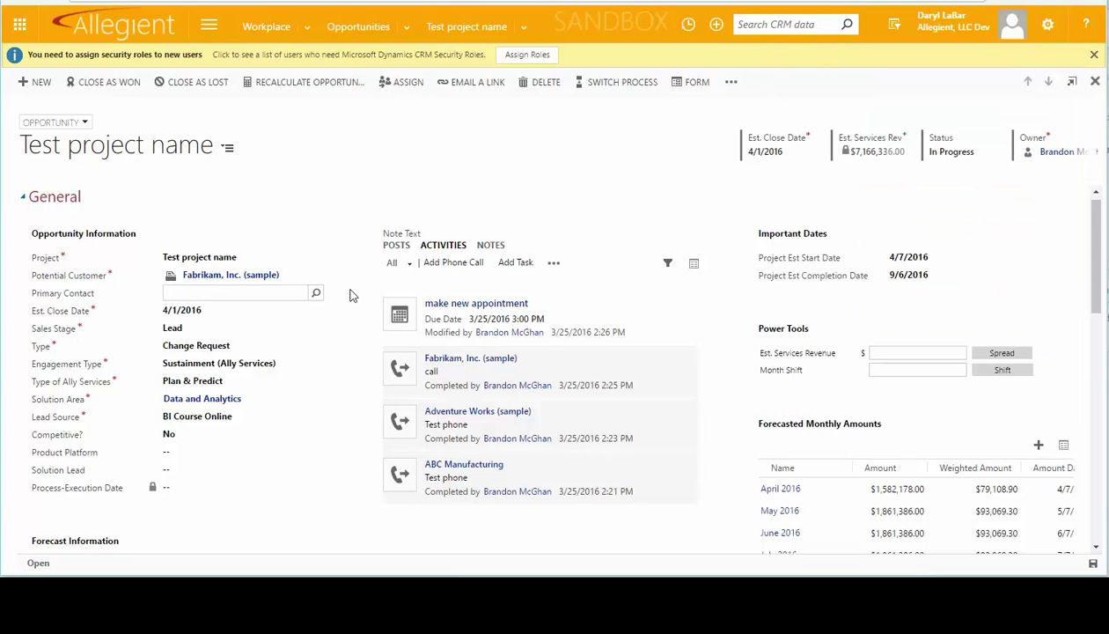
left_click(315, 296)
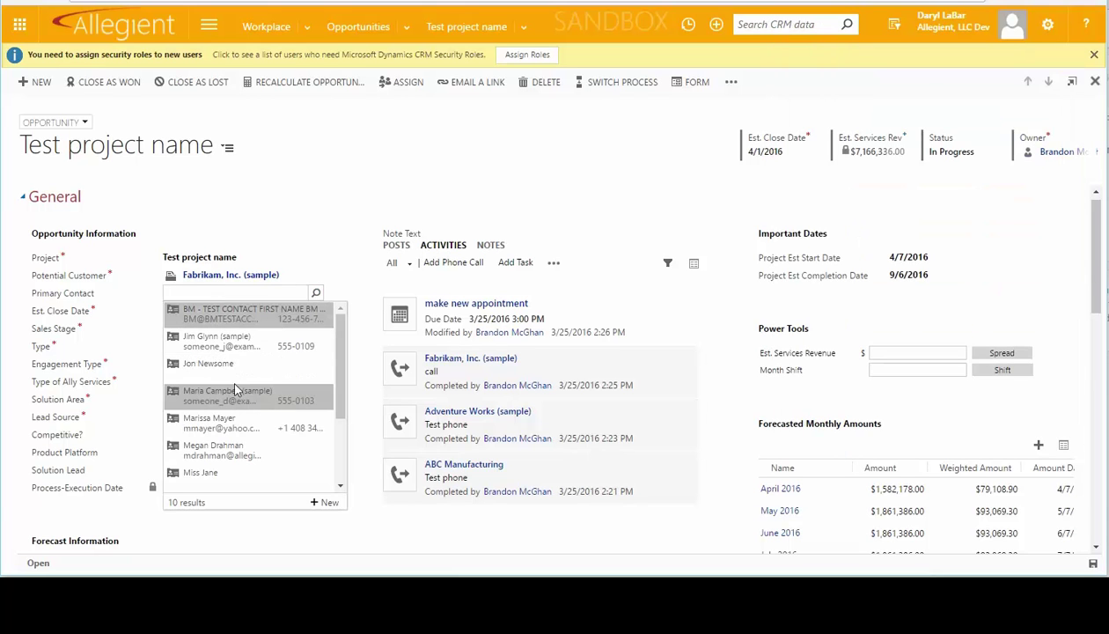
left_click(232, 375)
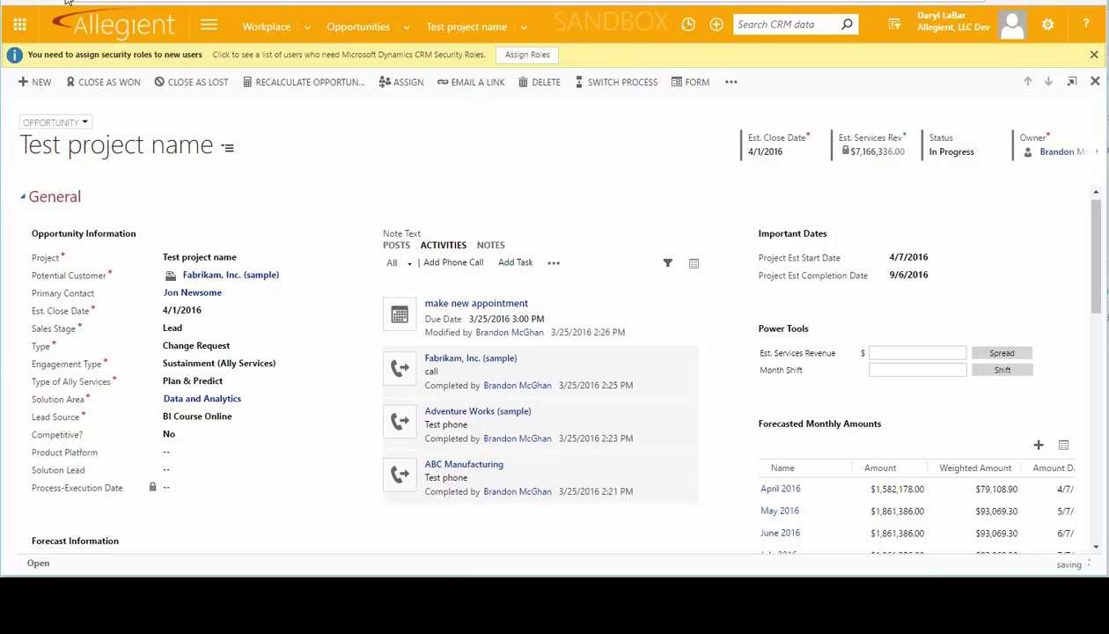
key("F5")
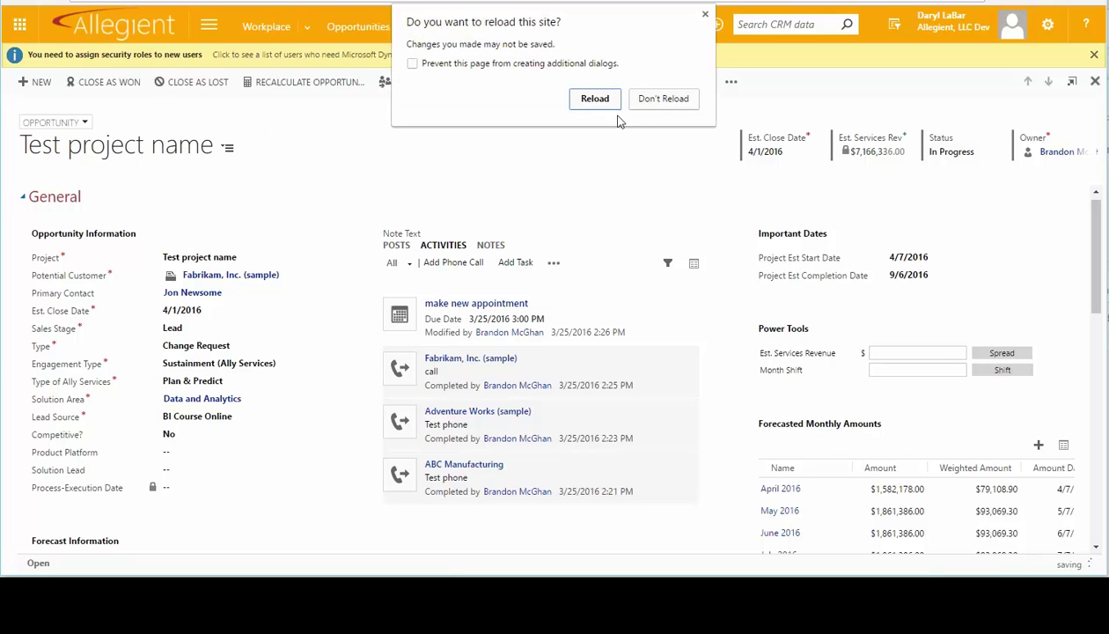
left_click(664, 104)
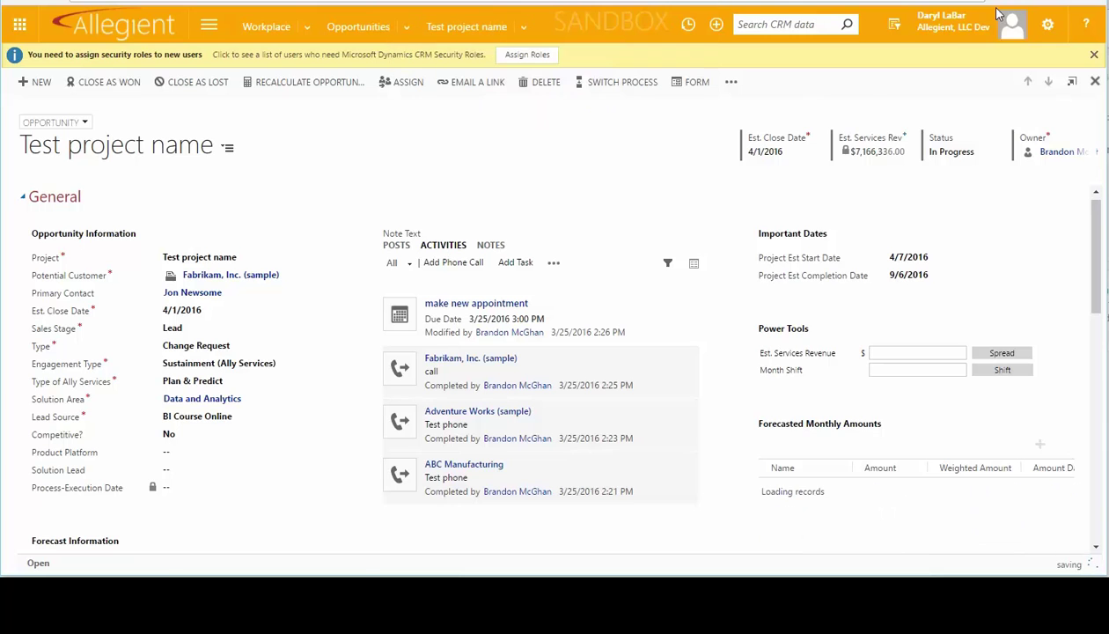
left_click(979, 2)
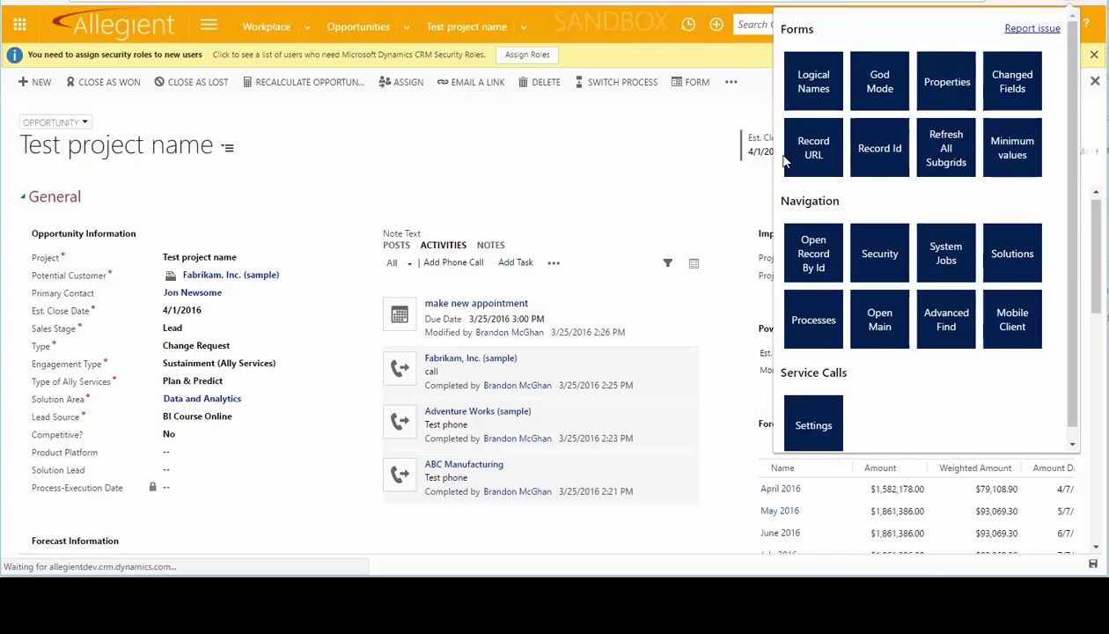
left_click(241, 213)
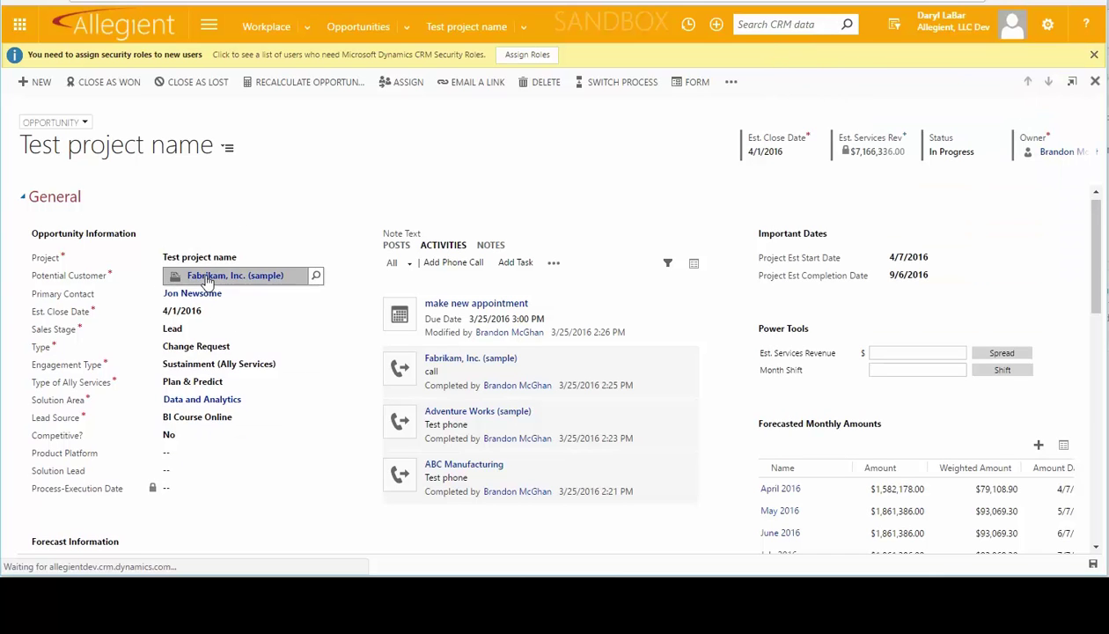
Change Sales Stage from Lead to Interested and outline the changed fields.
left_click(217, 451)
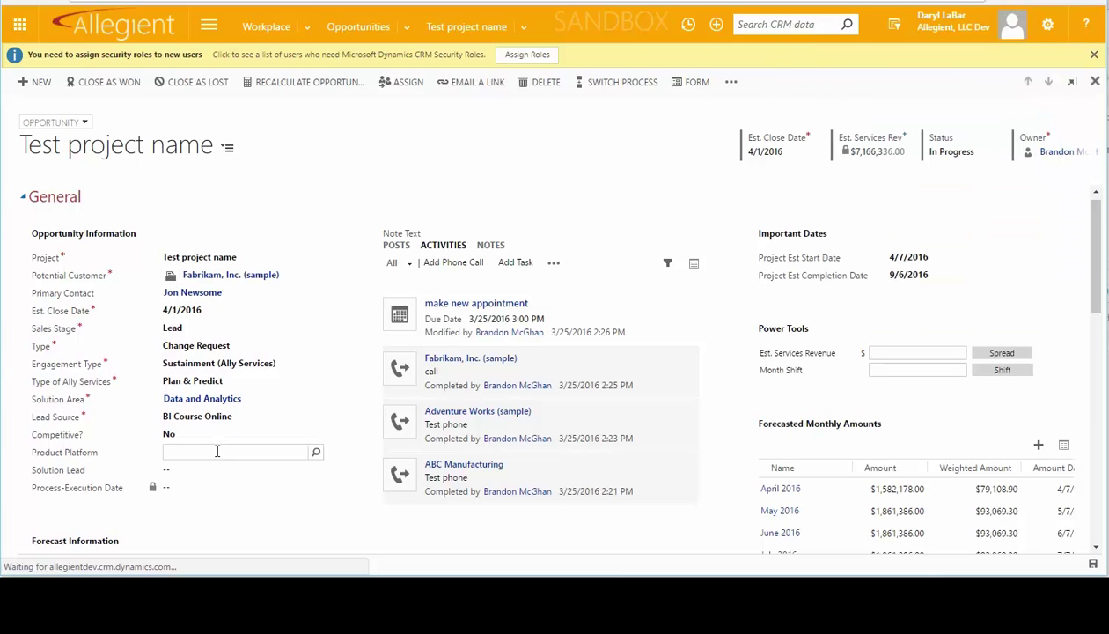
left_click(225, 329)
left_click(236, 339)
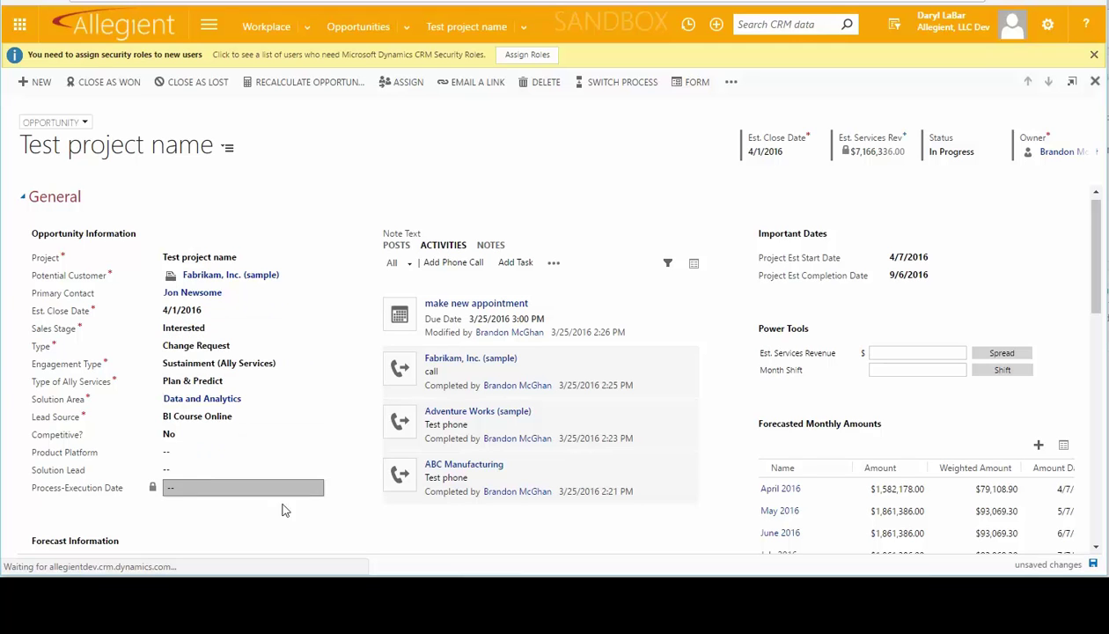
left_click(1057, 4)
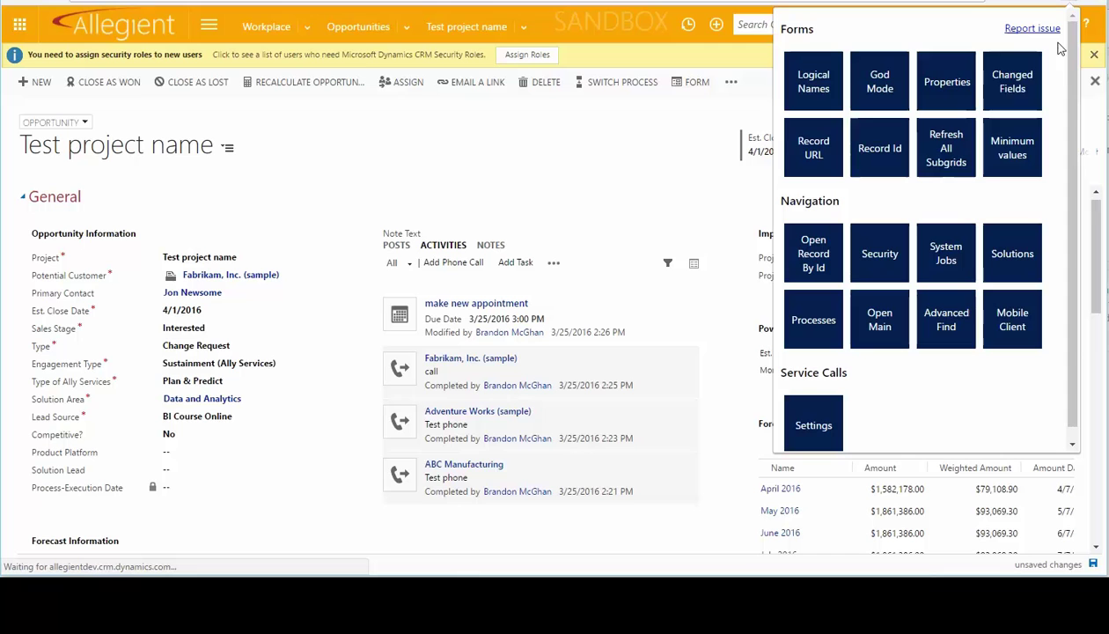
left_click(1012, 111)
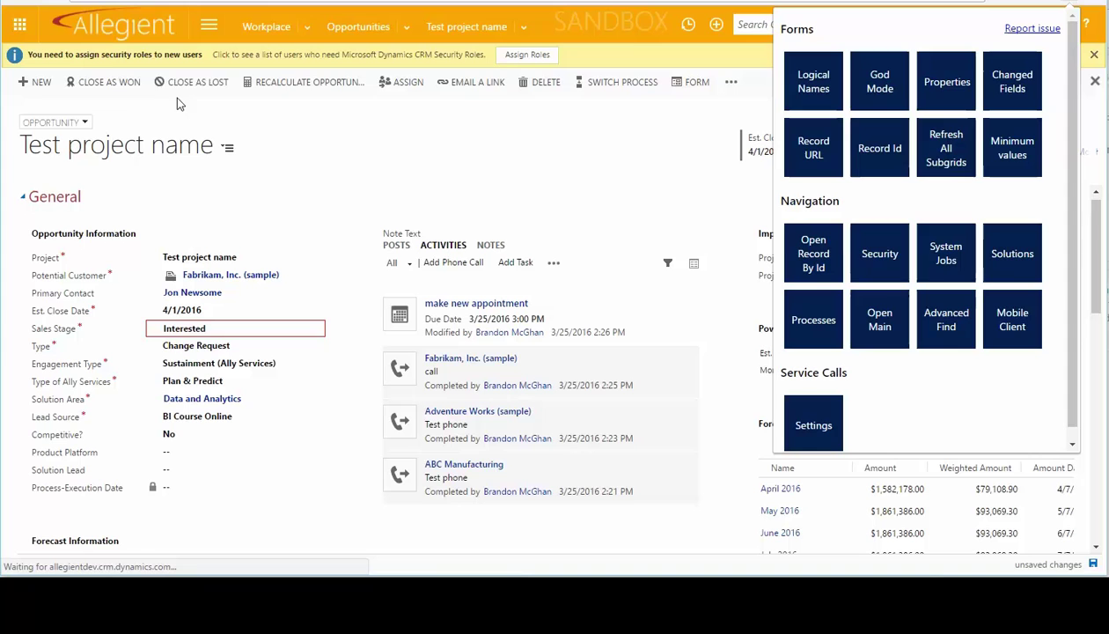
Display the opportunity's record URL and dismiss it.
left_click(810, 152)
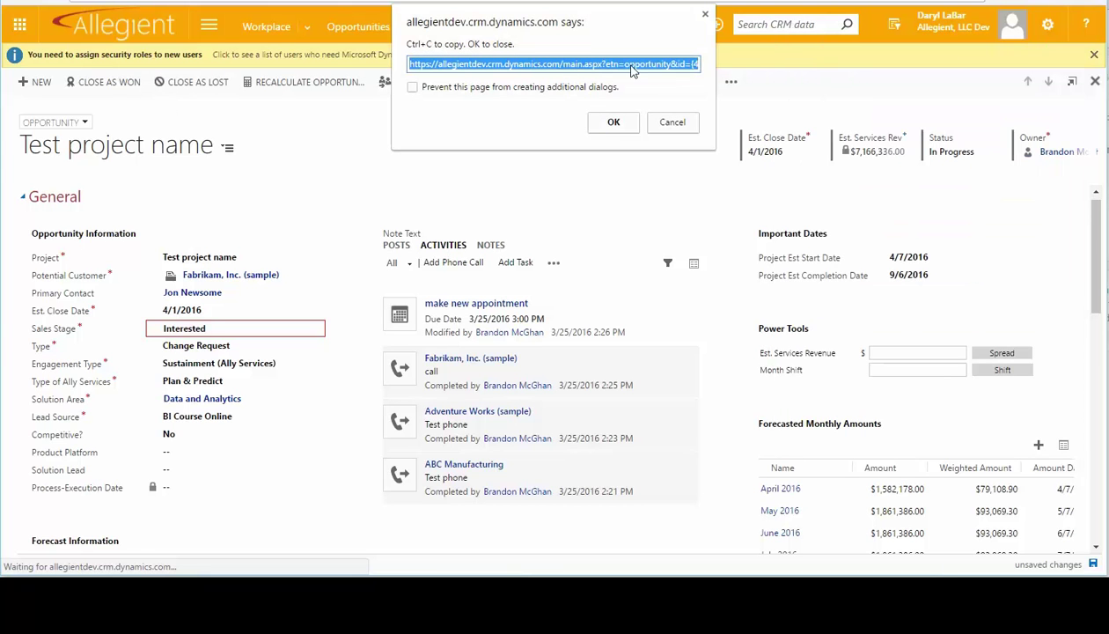
left_click(693, 125)
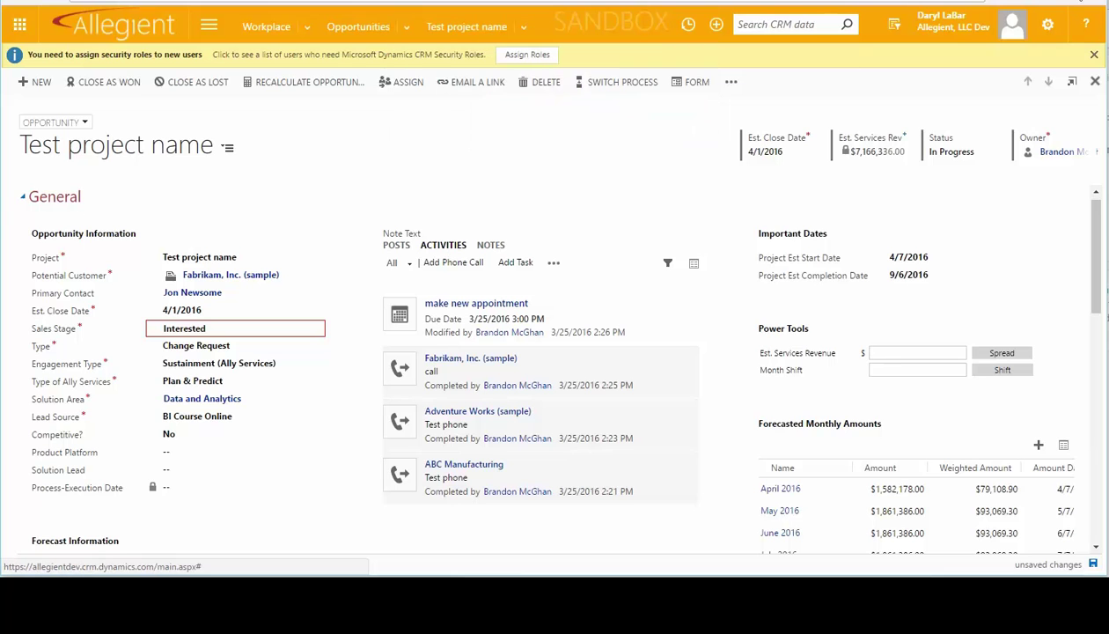
left_click(1060, 2)
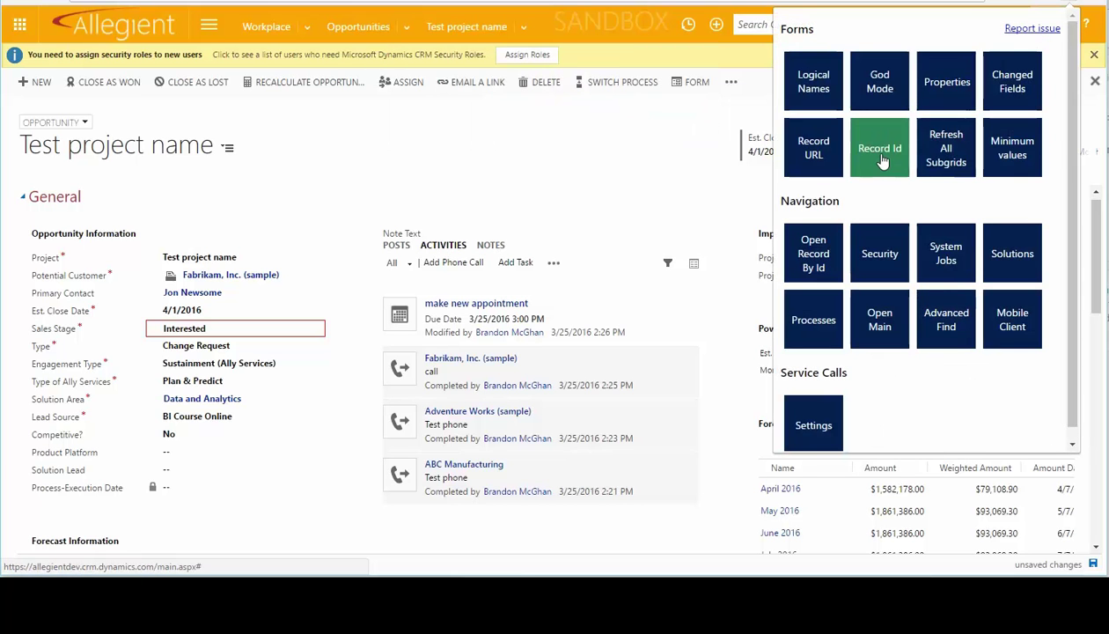
Show the opportunity's record ID, select the GUID for copying, and dismiss it.
left_click(882, 158)
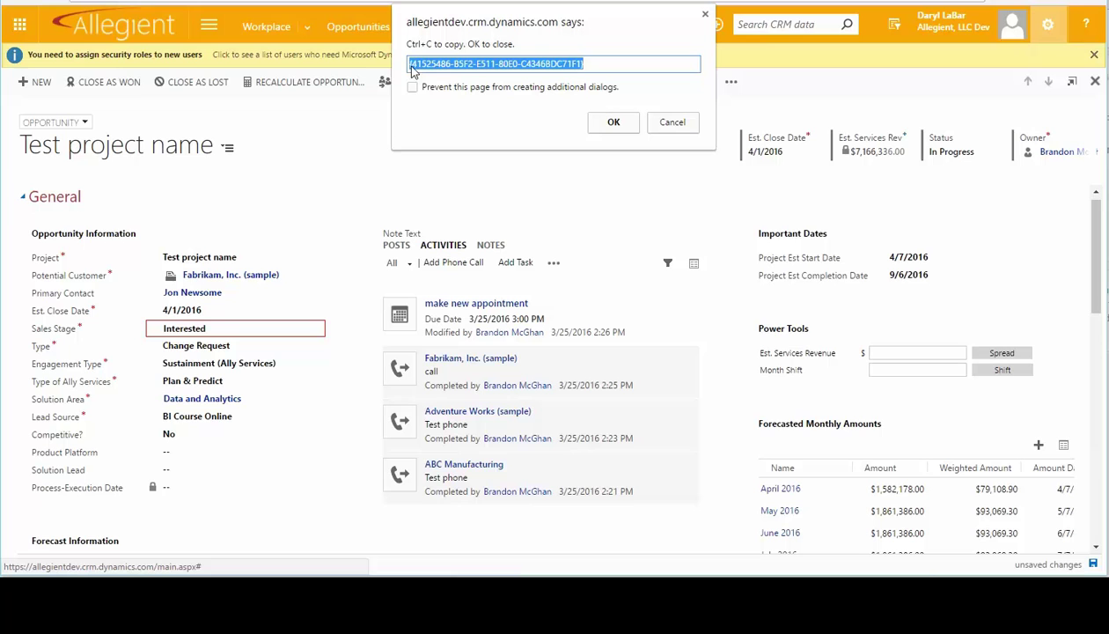
left_click(593, 67)
key("ctrl+a")
left_click(672, 124)
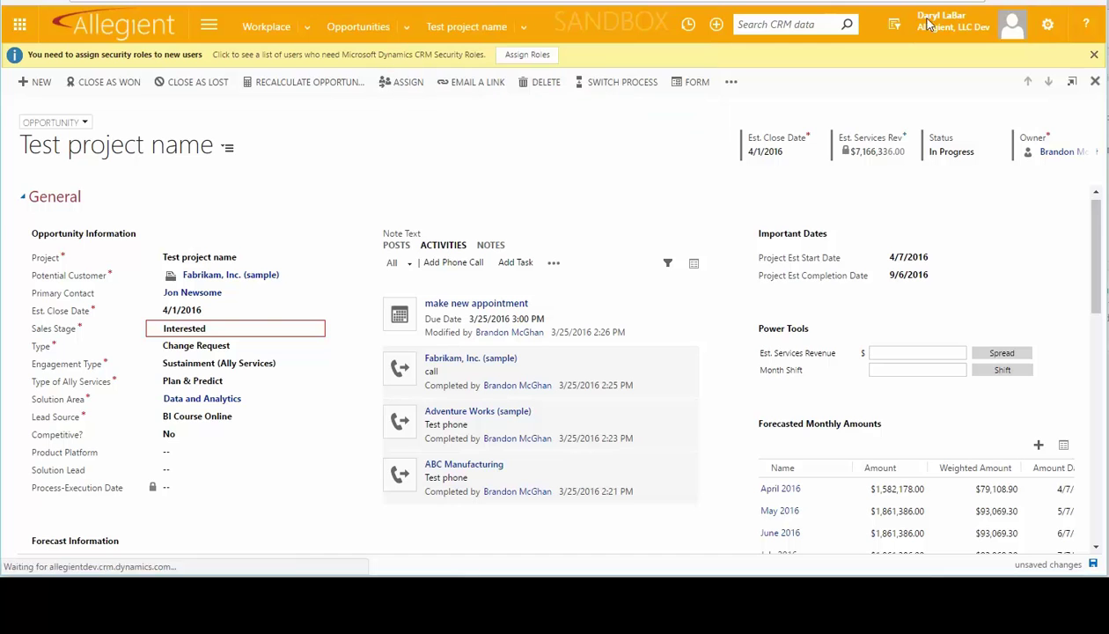
left_click(1073, 3)
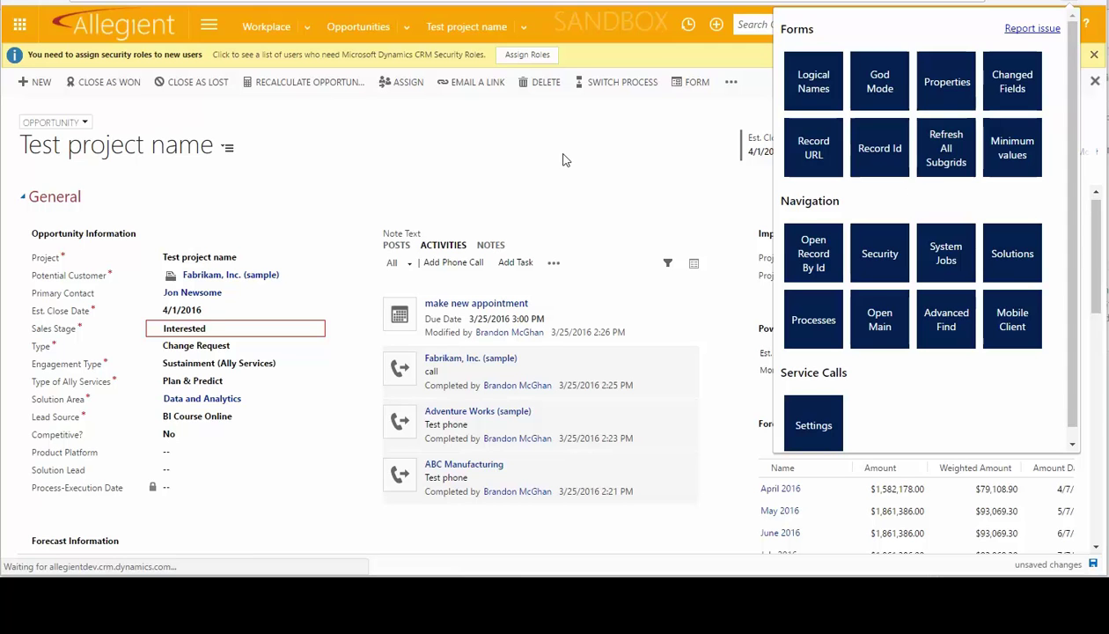
Reload all subgrids on the opportunity form with Level Up's Refresh All Subgrids.
left_click(601, 166)
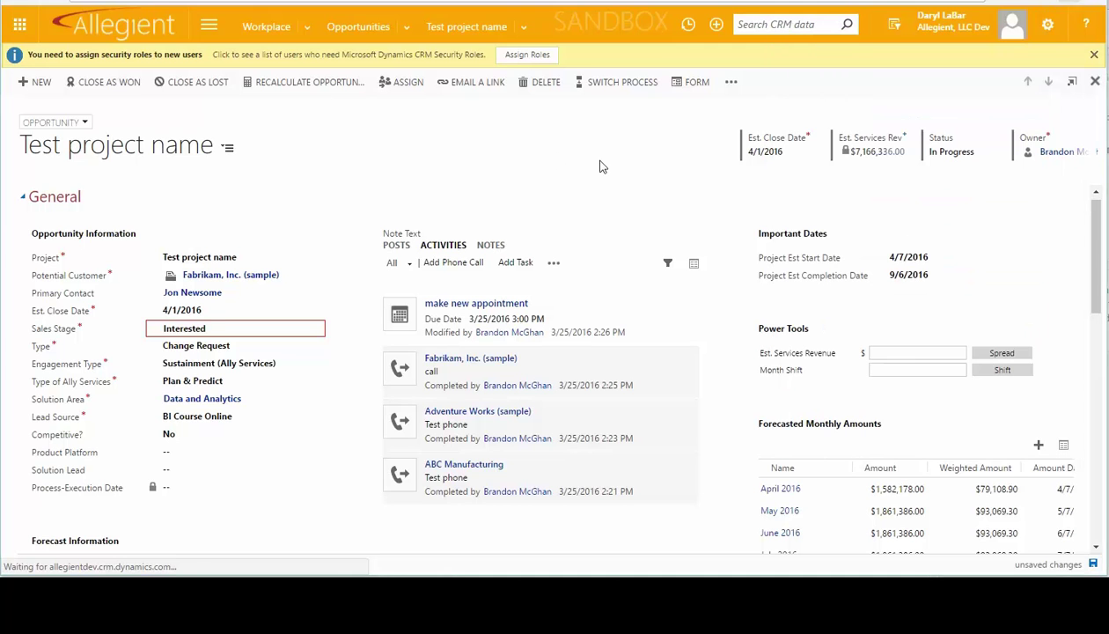
left_click(1074, 3)
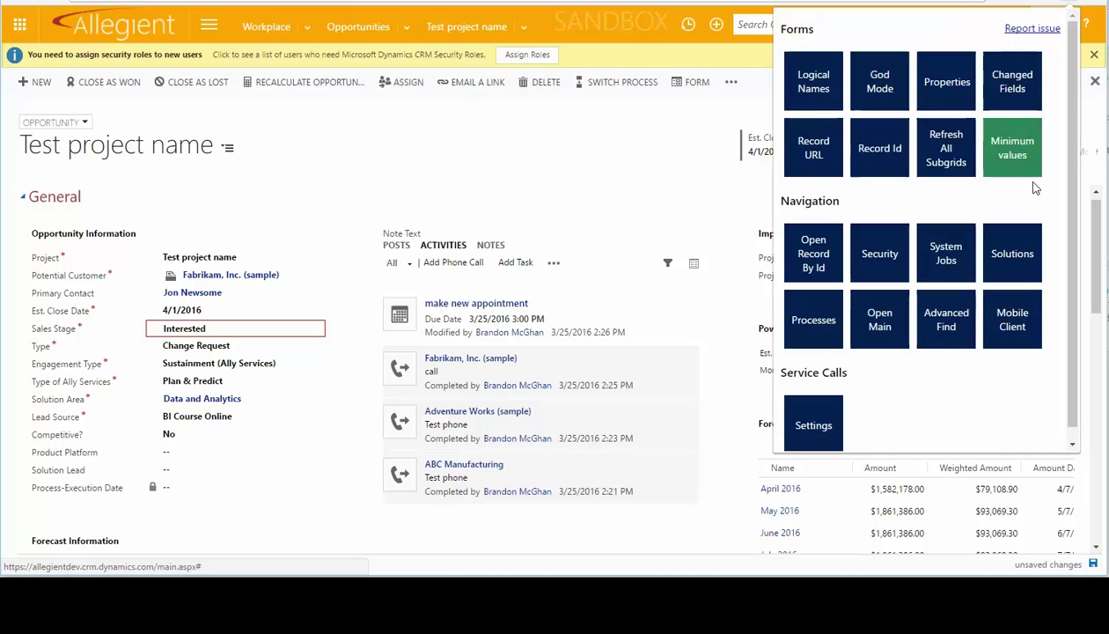
left_click(955, 172)
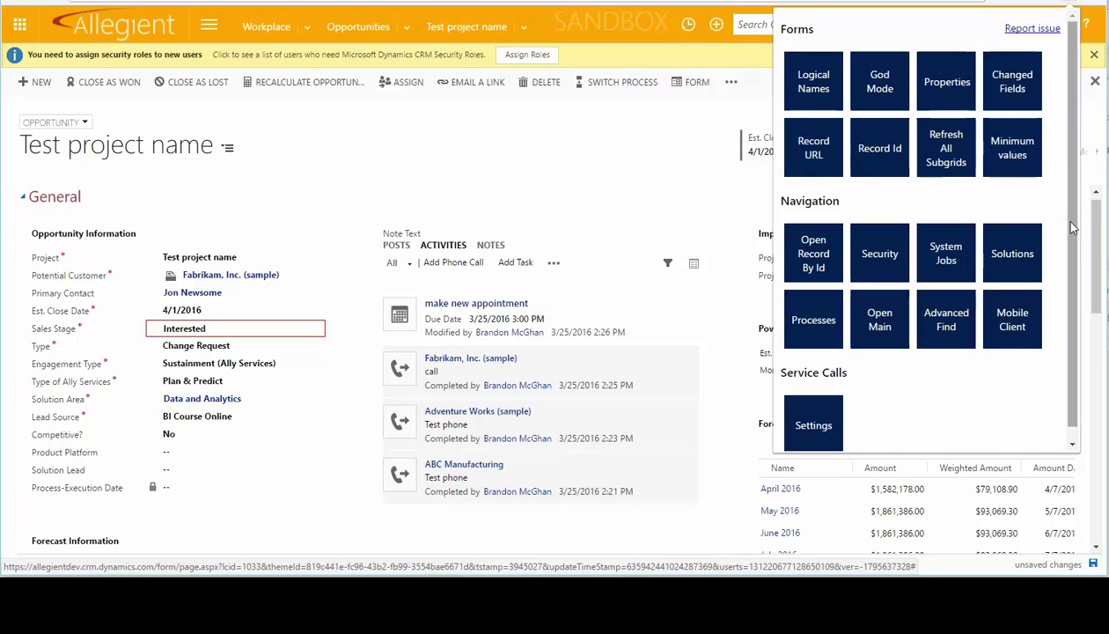
Open the extension author's GitHub repository from the Chrome Web Store listing.
scroll(1072, 246, "down", 1)
scroll(1070, 236, "up", 1)
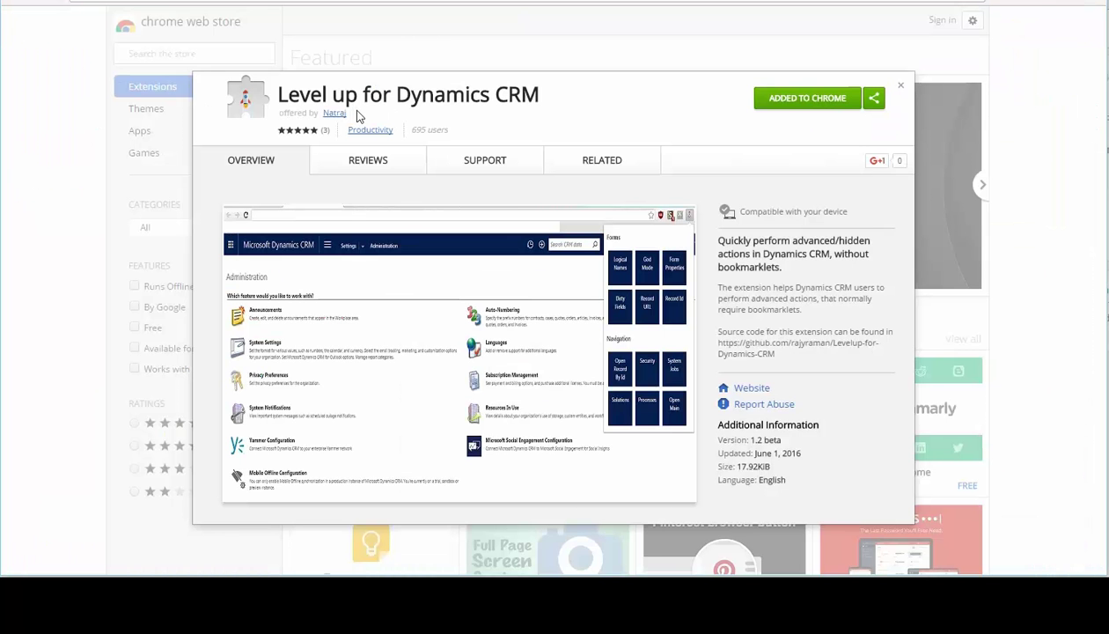
left_click(333, 115)
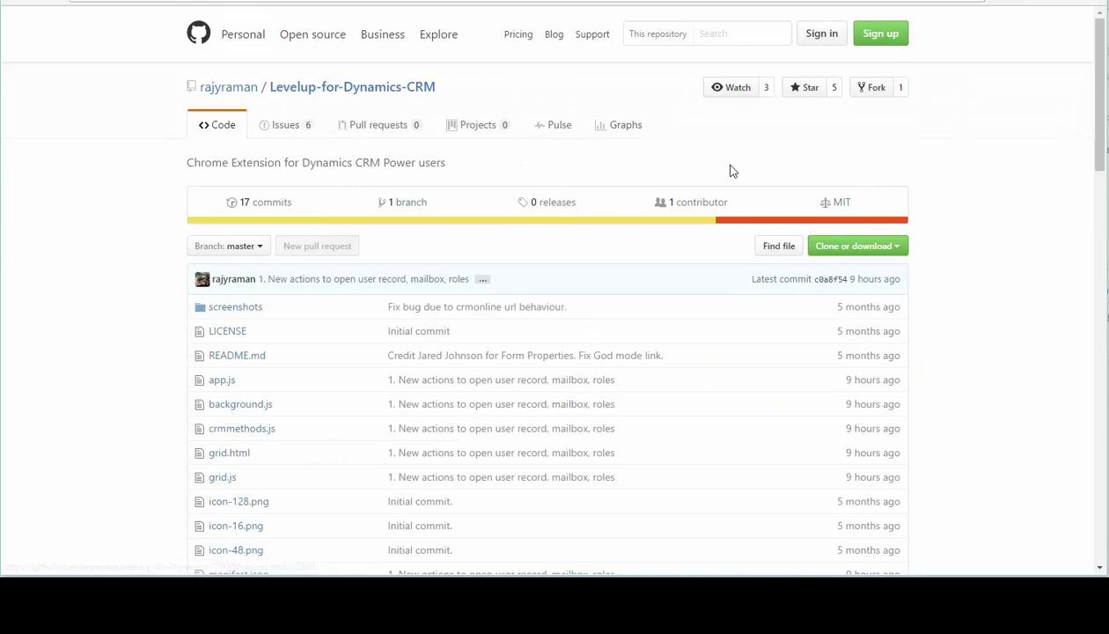
Scroll through the Levelup-for-Dynamics-CRM repository's file list and README.
scroll(652, 196, "down", 1)
scroll(535, 169, "down", 2)
scroll(535, 168, "up", 2)
scroll(548, 171, "down", 5)
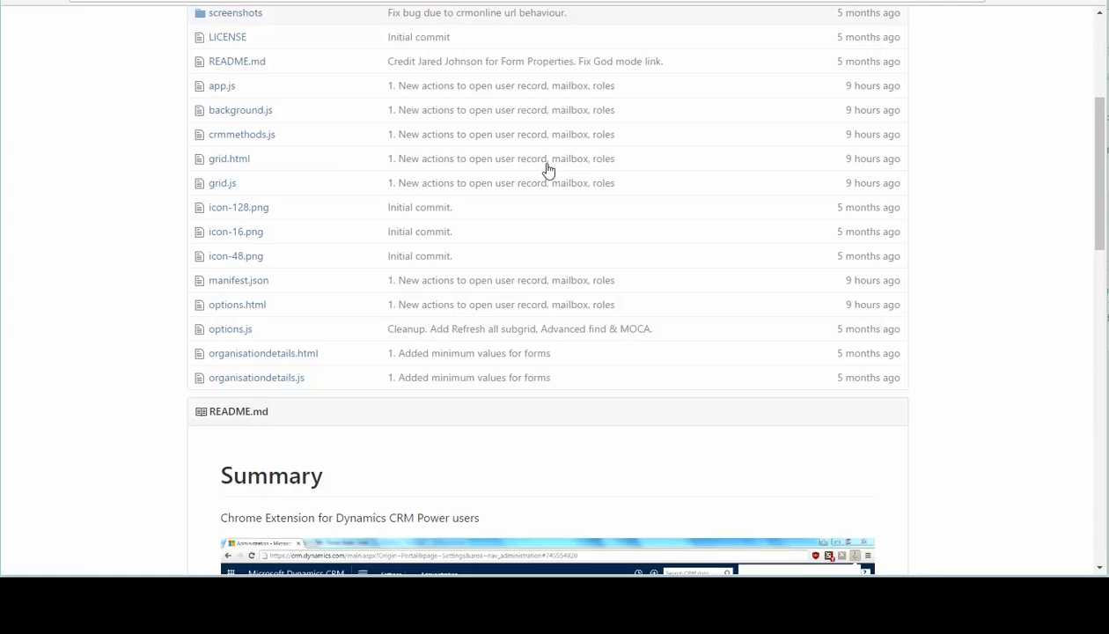
scroll(547, 165, "down", 3)
scroll(547, 164, "up", 8)
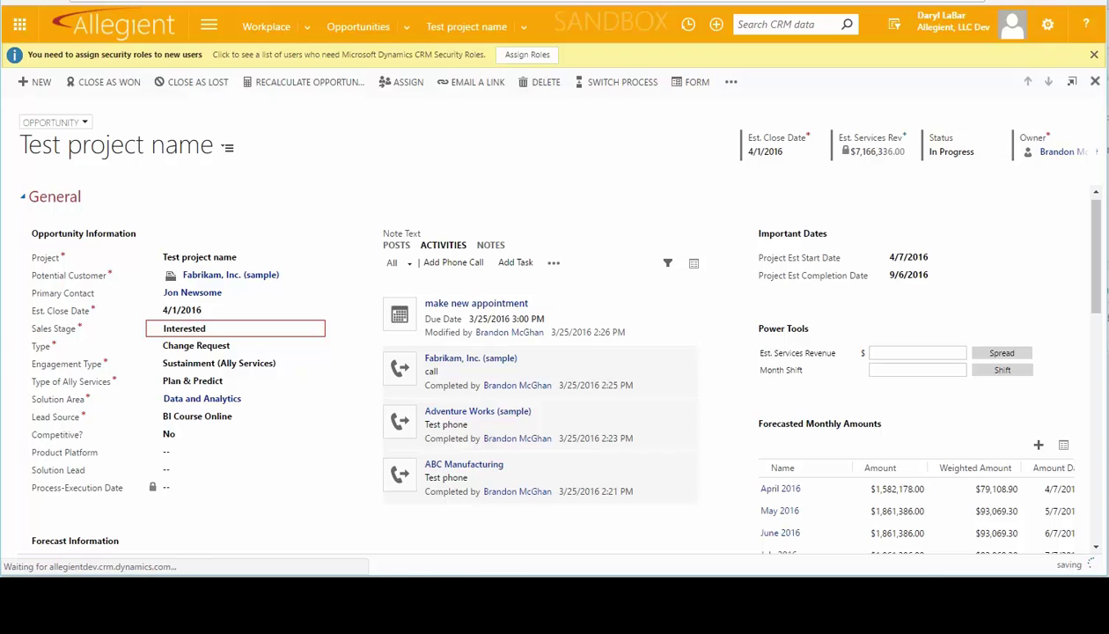
left_click(1080, 3)
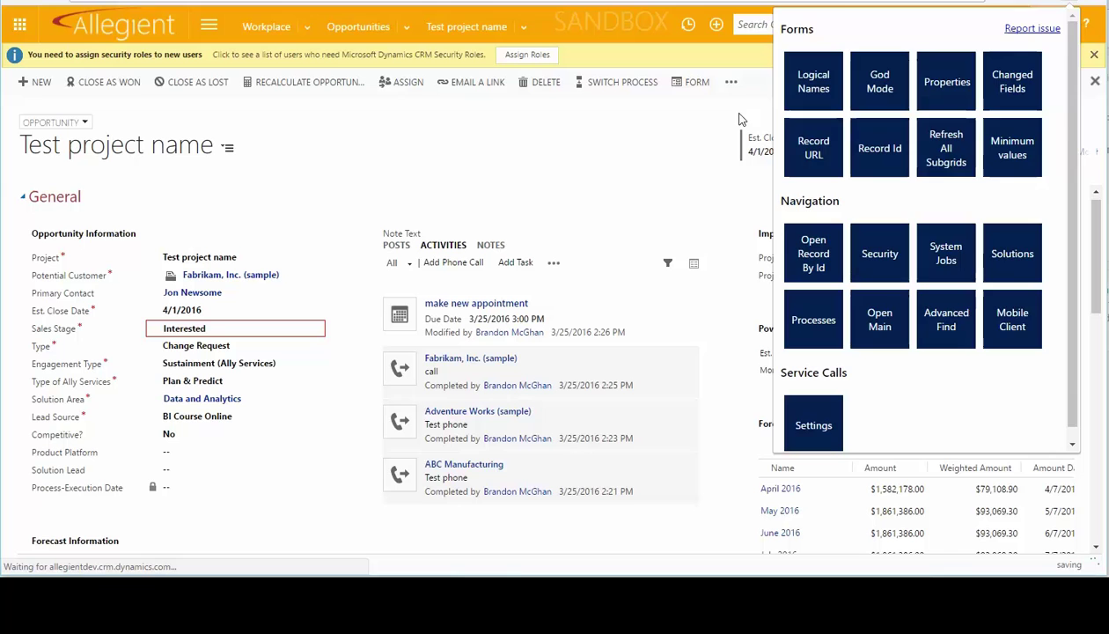
left_click(426, 179)
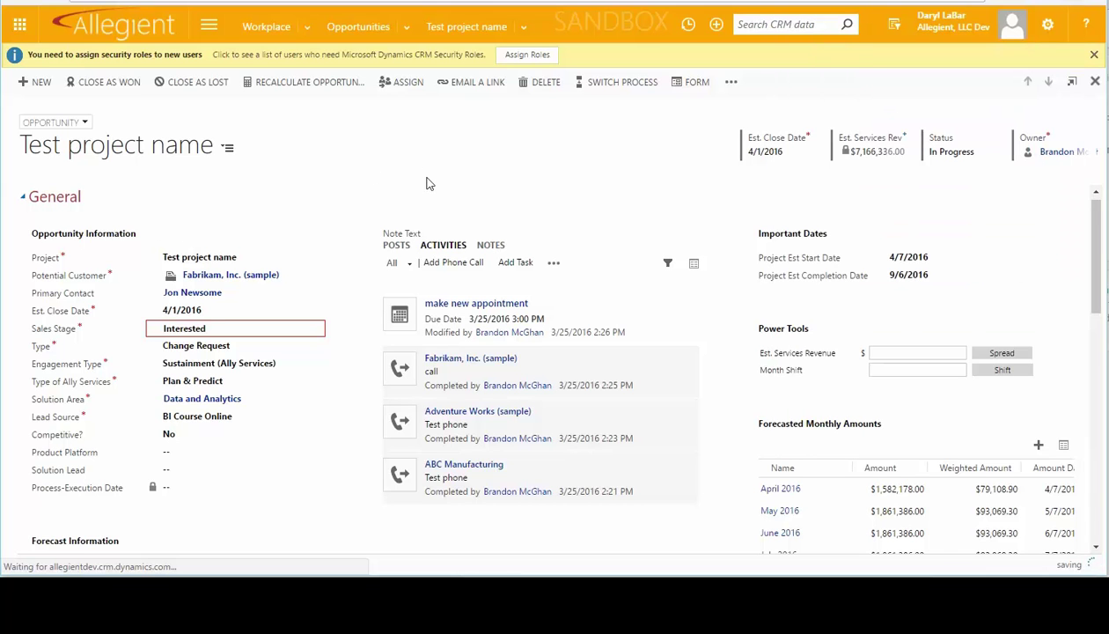